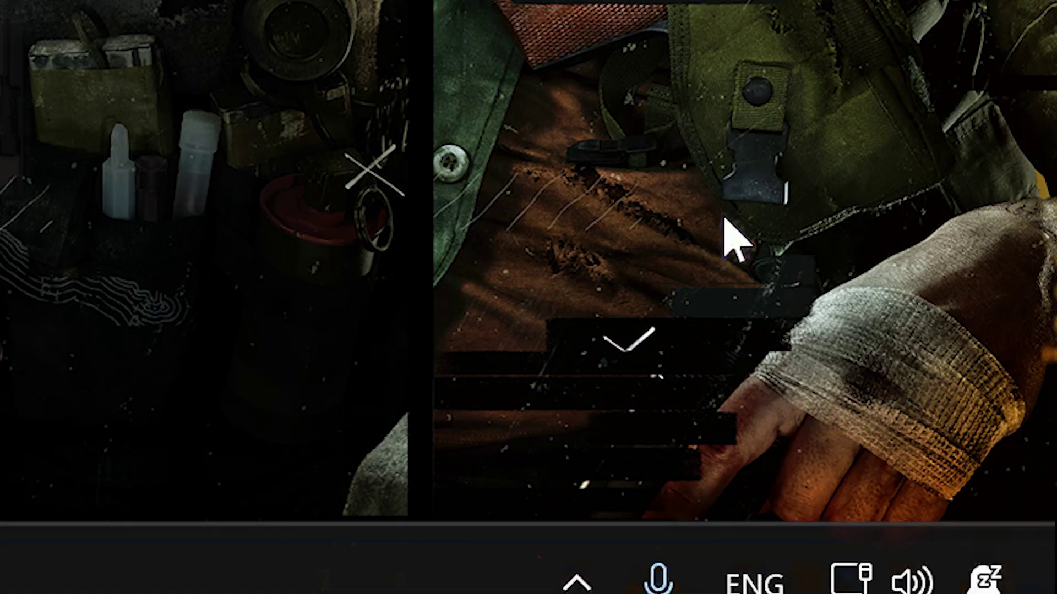
- Choose Exit Vanguard from the Riot Vanguard icon among the hidden tray icons
{"action": "left_click", "coordinate": [576, 581]}
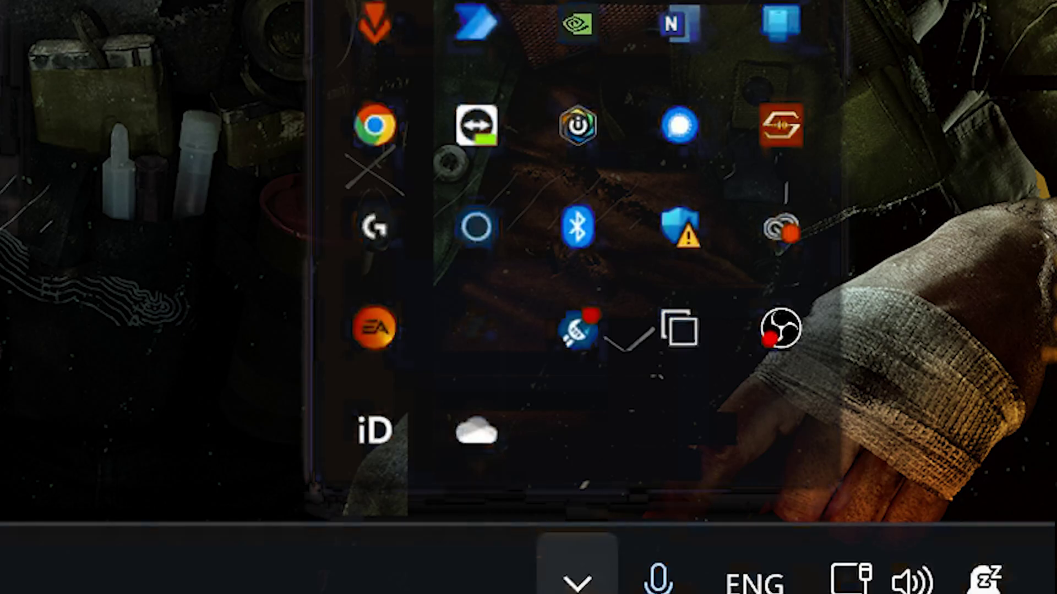
{"action": "right_click", "coordinate": [372, 45]}
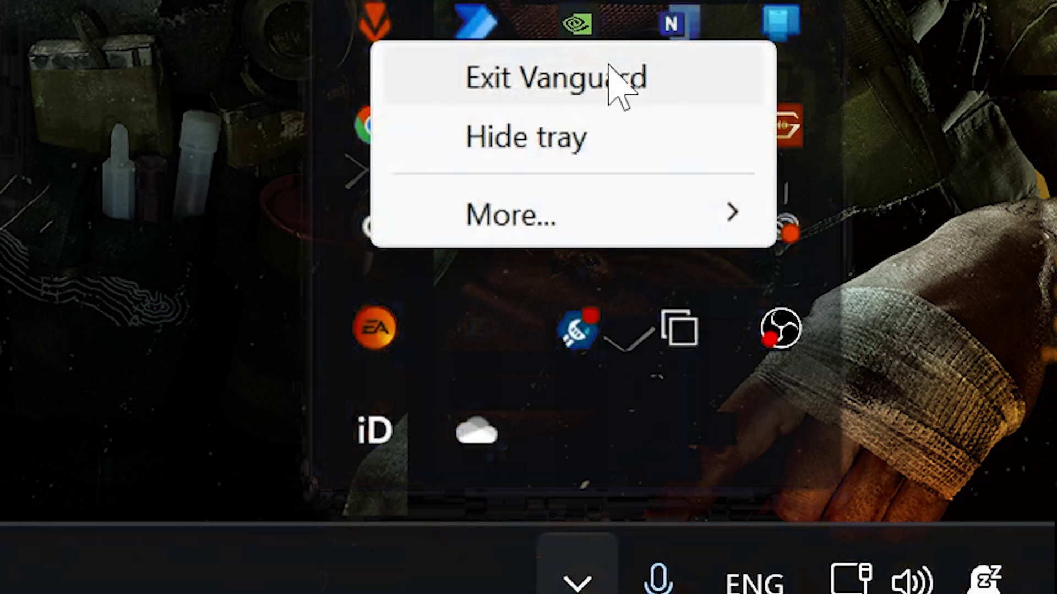
{"action": "left_click", "coordinate": [571, 77]}
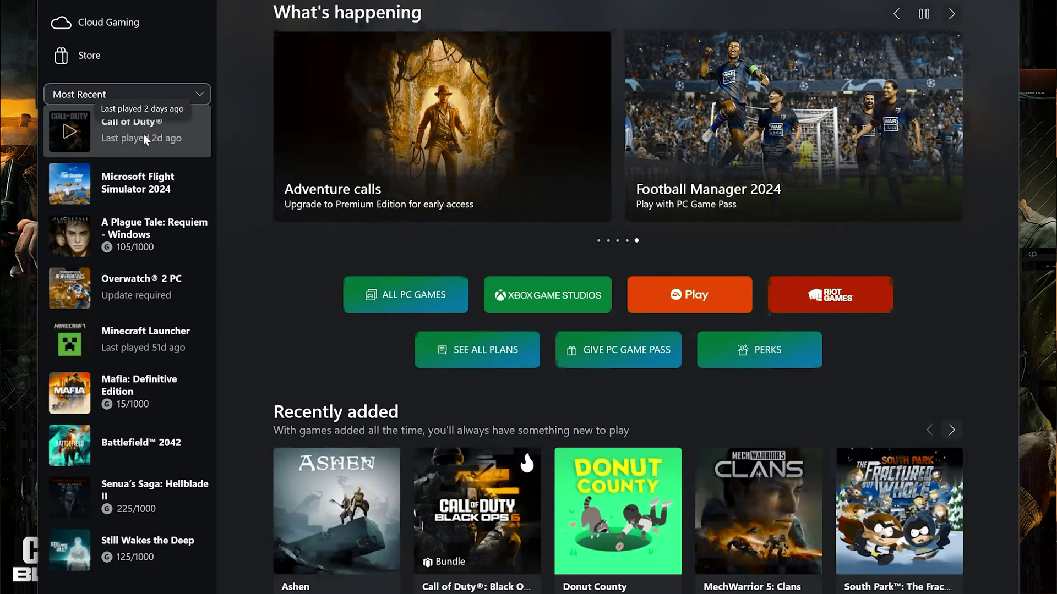
- Run Verify and Repair on Call of Duty from its Manage > Files page
{"action": "left_click", "coordinate": [143, 134]}
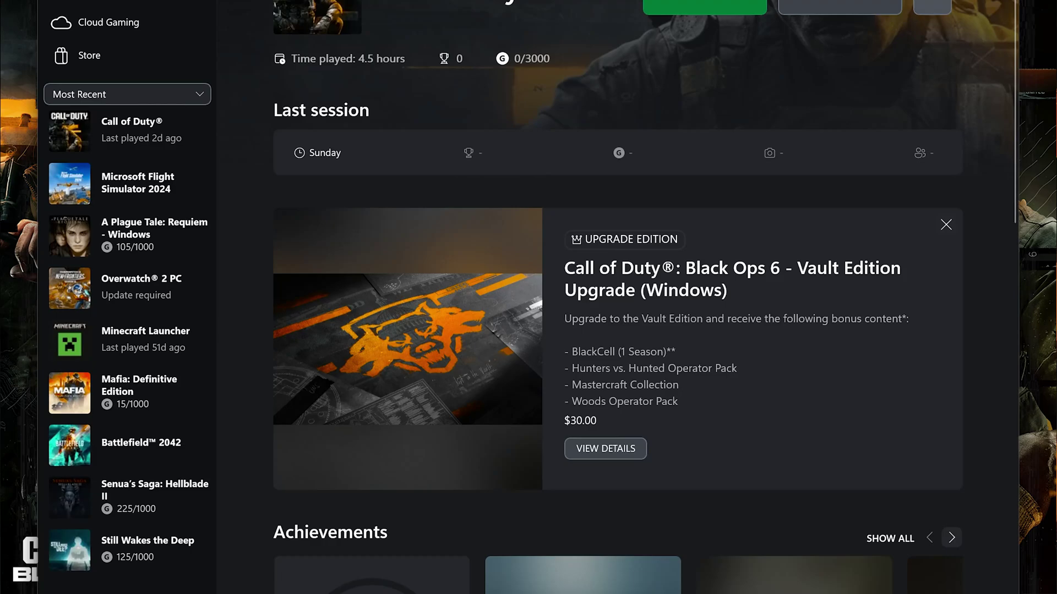
{"action": "left_click", "coordinate": [932, 4]}
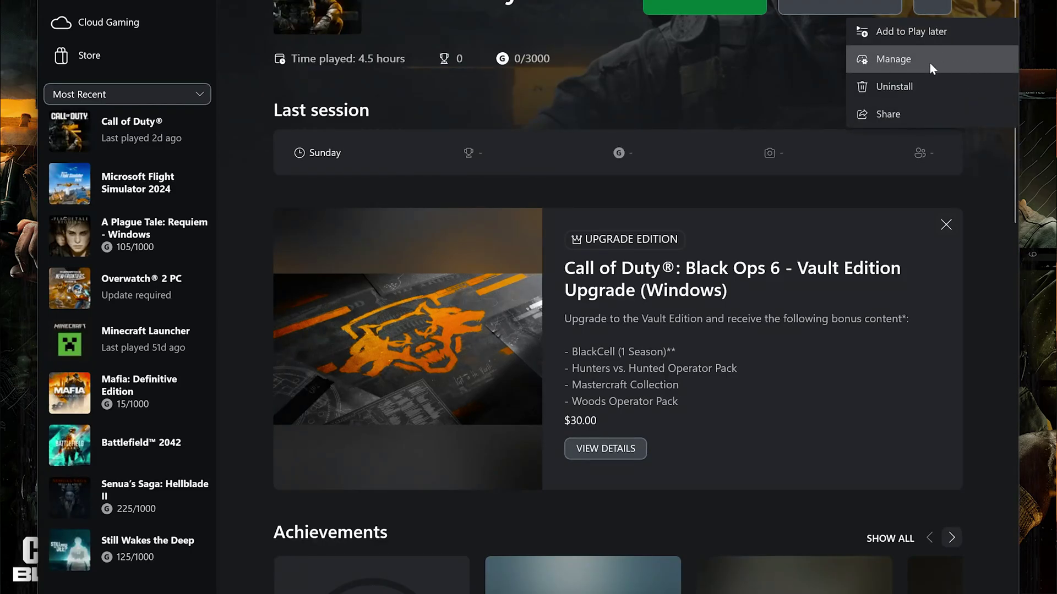
{"action": "left_click", "coordinate": [942, 57]}
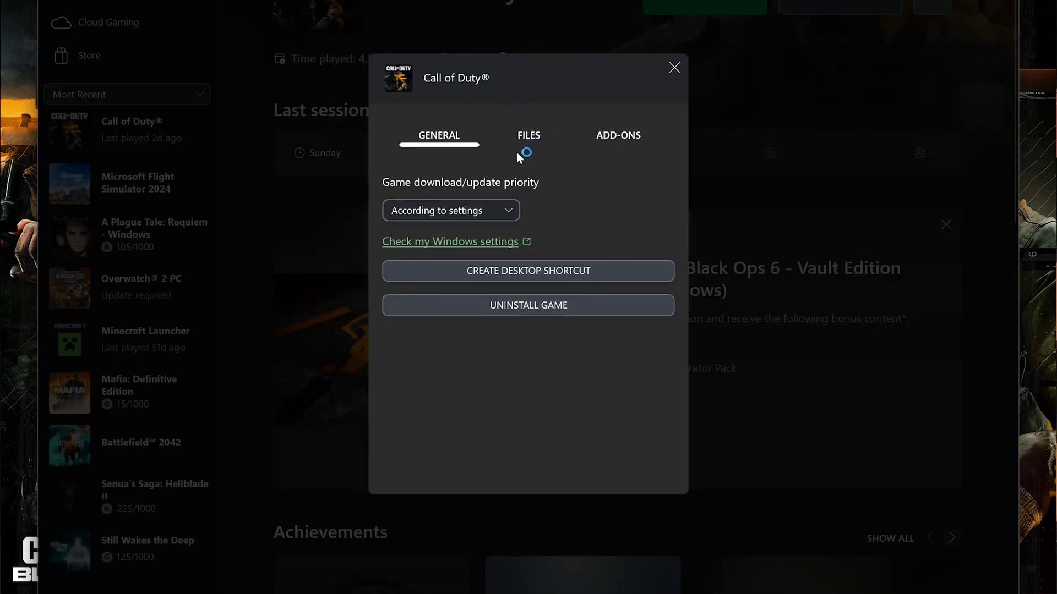
{"action": "left_click", "coordinate": [537, 141]}
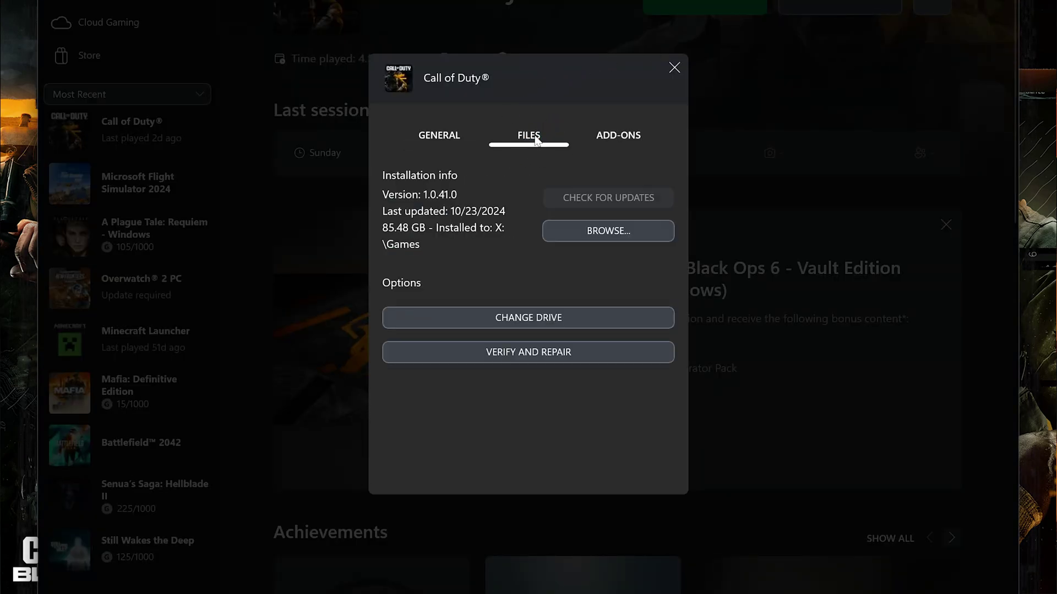
{"action": "left_click", "coordinate": [520, 353]}
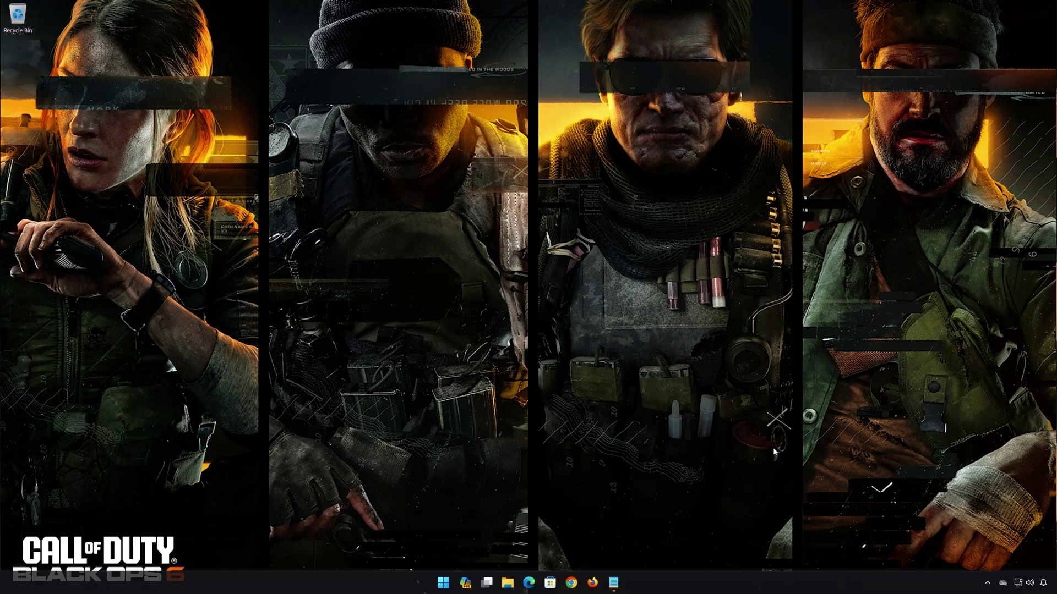
- Launch Windows PowerShell as administrator and approve the UAC prompt
{"action": "left_click", "coordinate": [445, 583]}
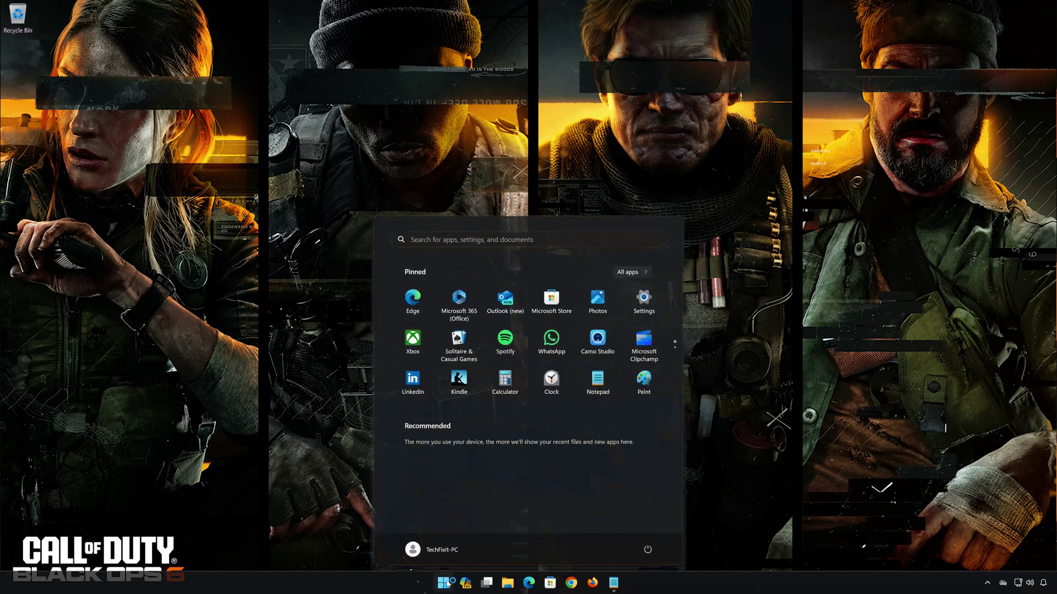
{"action": "type", "text": "powers"}
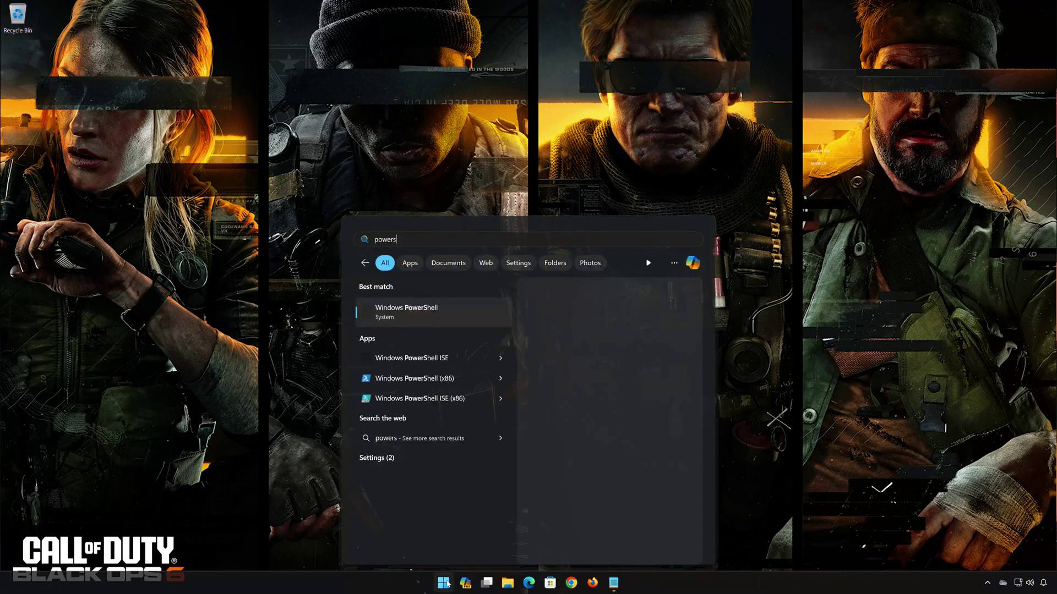
{"action": "type", "text": "hell"}
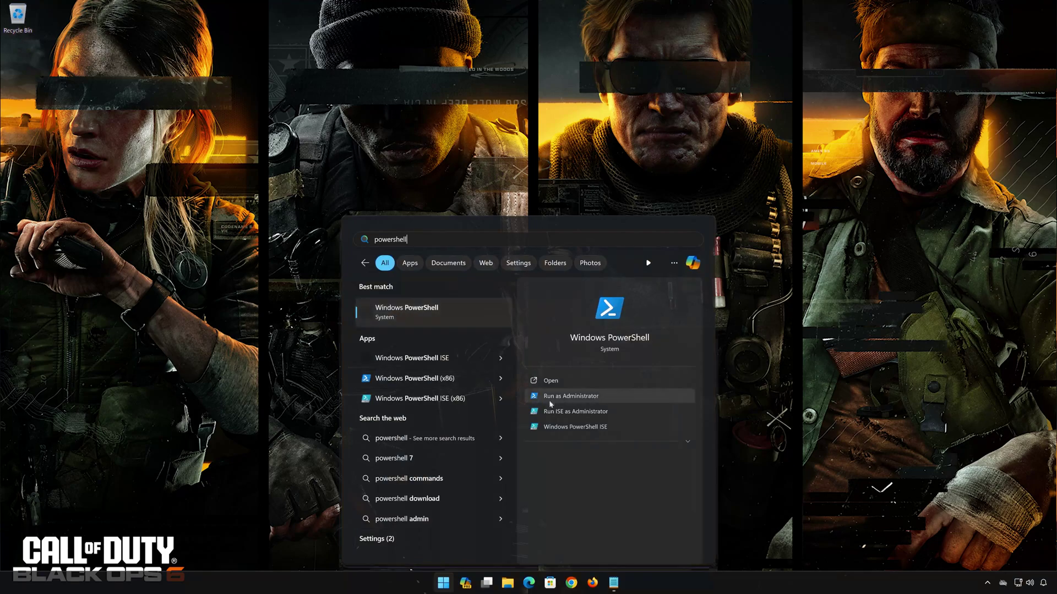
{"action": "left_click", "coordinate": [597, 397]}
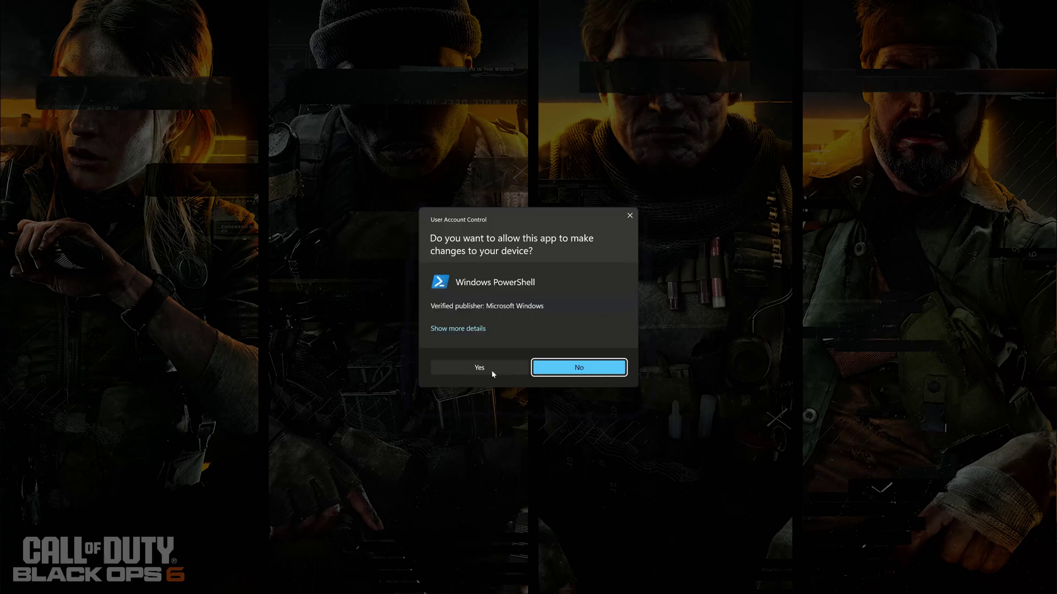
{"action": "left_click", "coordinate": [473, 369]}
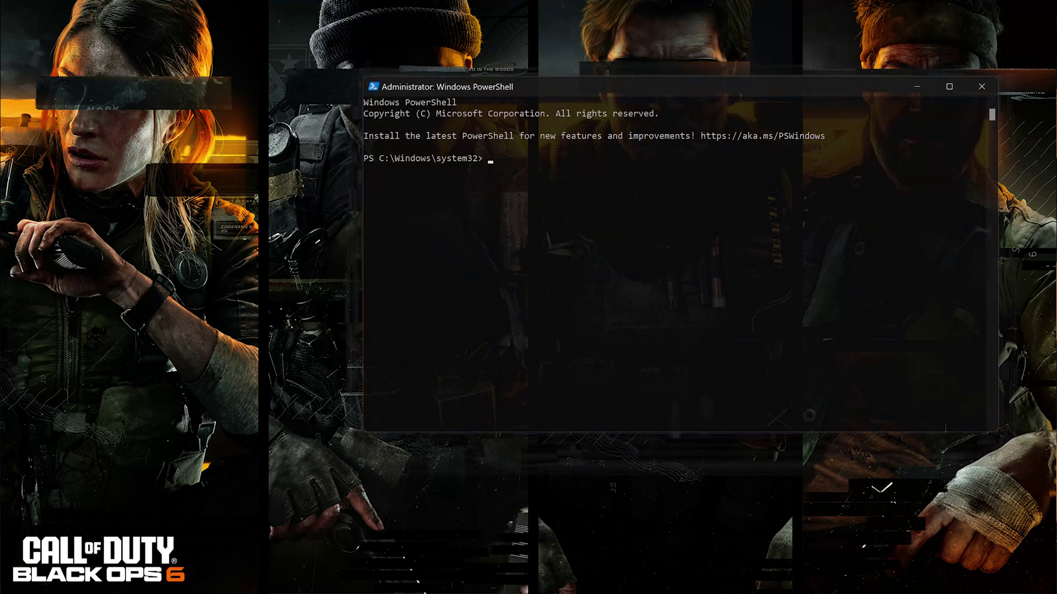
- Copy 'get-appxpackage Microsoft.GamingServices | remove-AppxPackage -allusers' from the notes and paste it into PowerShell
{"action": "key", "text": "alt+Tab"}
{"action": "left_click", "coordinate": [412, 61]}
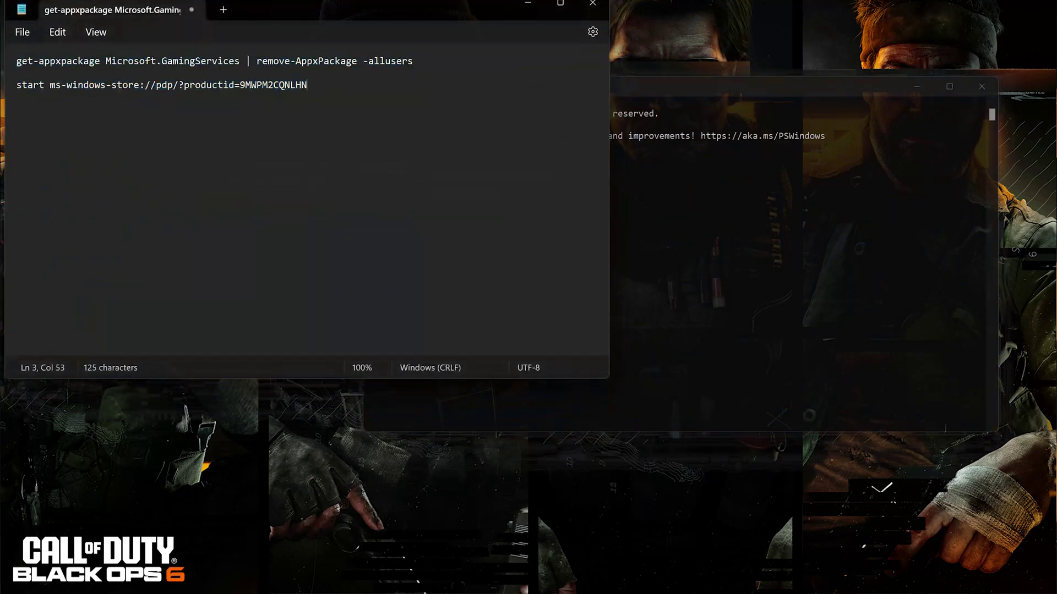
{"action": "left_click_drag", "start_coordinate": [413, 61], "coordinate": [18, 60]}
{"action": "right_click", "coordinate": [25, 62]}
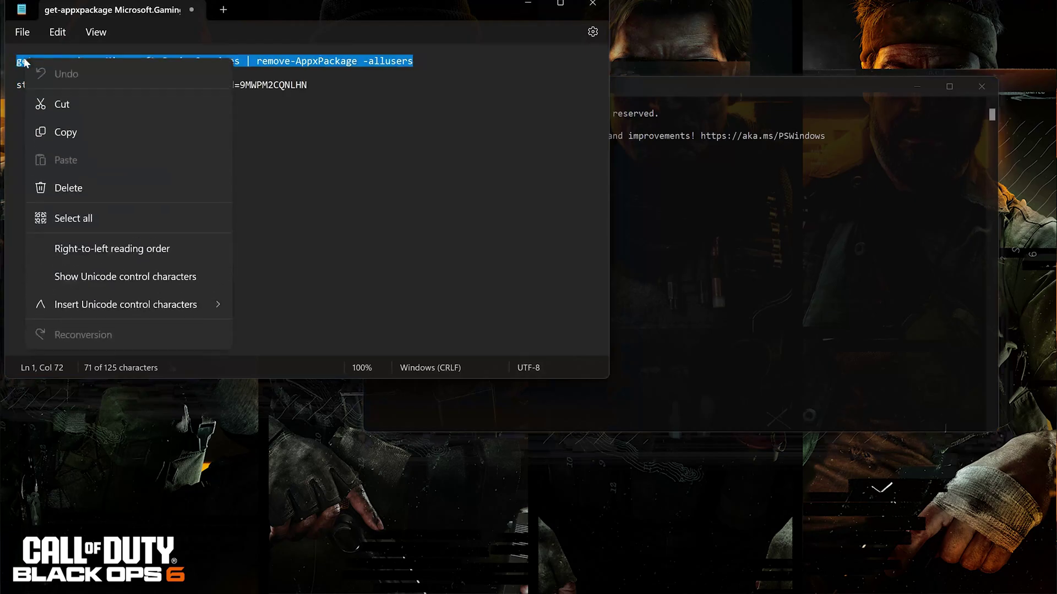
{"action": "left_click", "coordinate": [65, 132]}
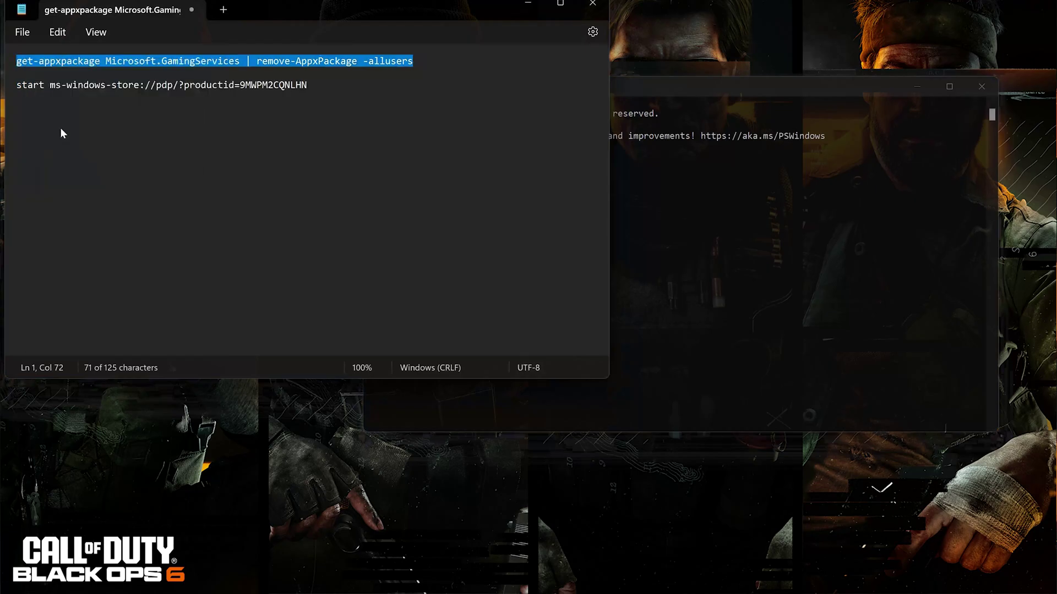
{"action": "left_click", "coordinate": [528, 4]}
{"action": "right_click", "coordinate": [586, 90]}
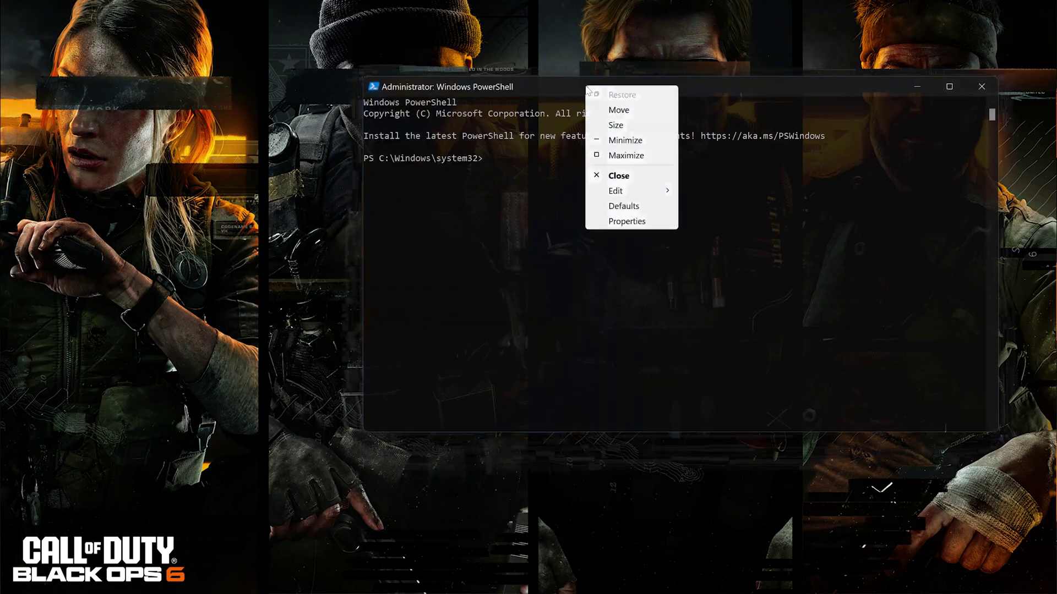
{"action": "mouse_move", "coordinate": [615, 194]}
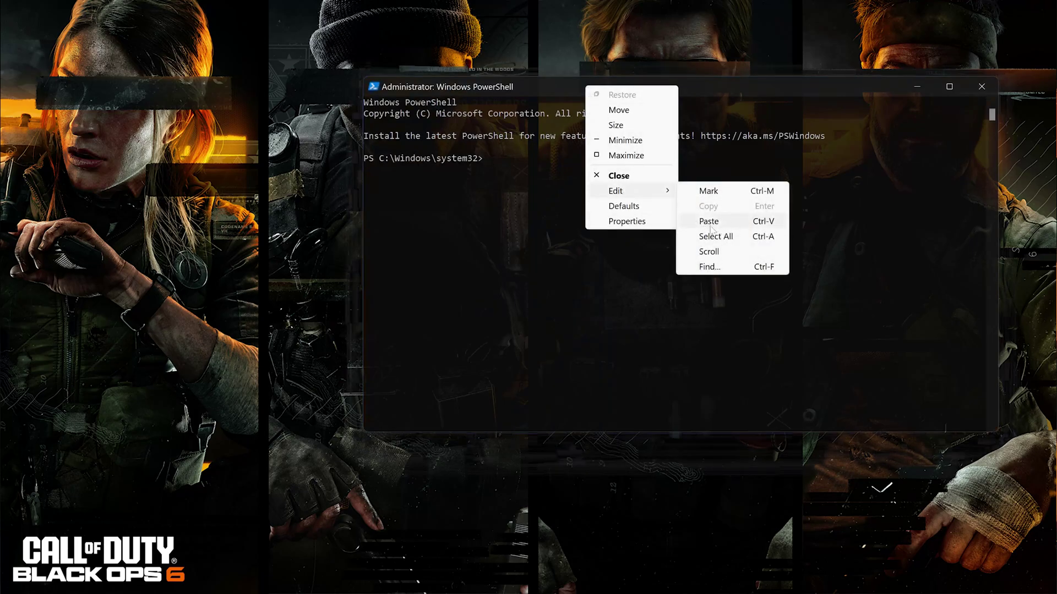
{"action": "left_click", "coordinate": [750, 225]}
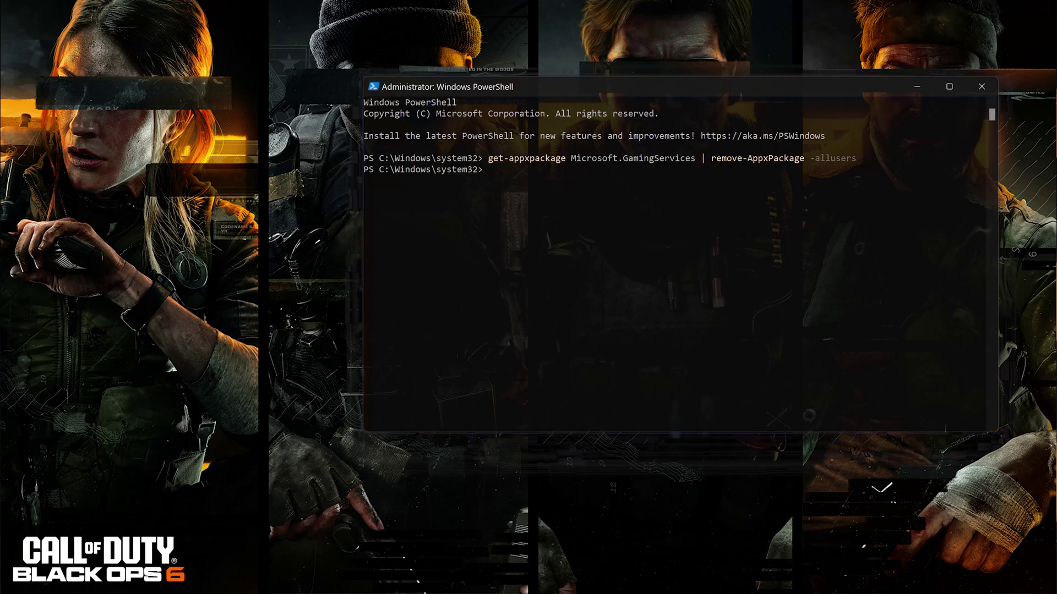
- Run 'start ms-windows-store://pdp/?productid=9MWPM2CQNLHN' in PowerShell to open Gaming Services' Store page
{"action": "left_click", "coordinate": [763, 578]}
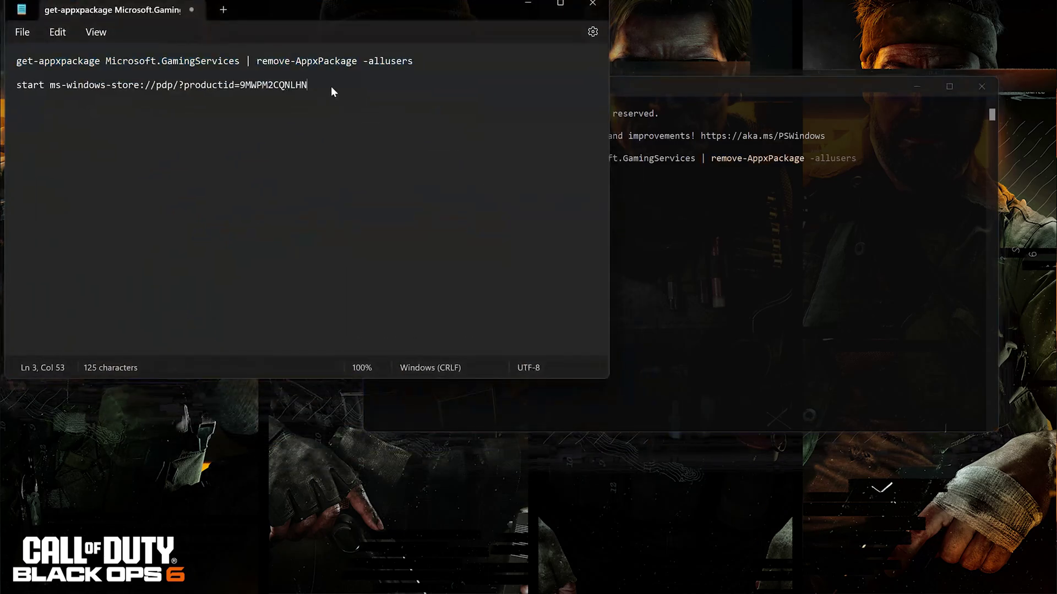
{"action": "left_click_drag", "start_coordinate": [330, 90], "coordinate": [12, 104]}
{"action": "right_click", "coordinate": [45, 88]}
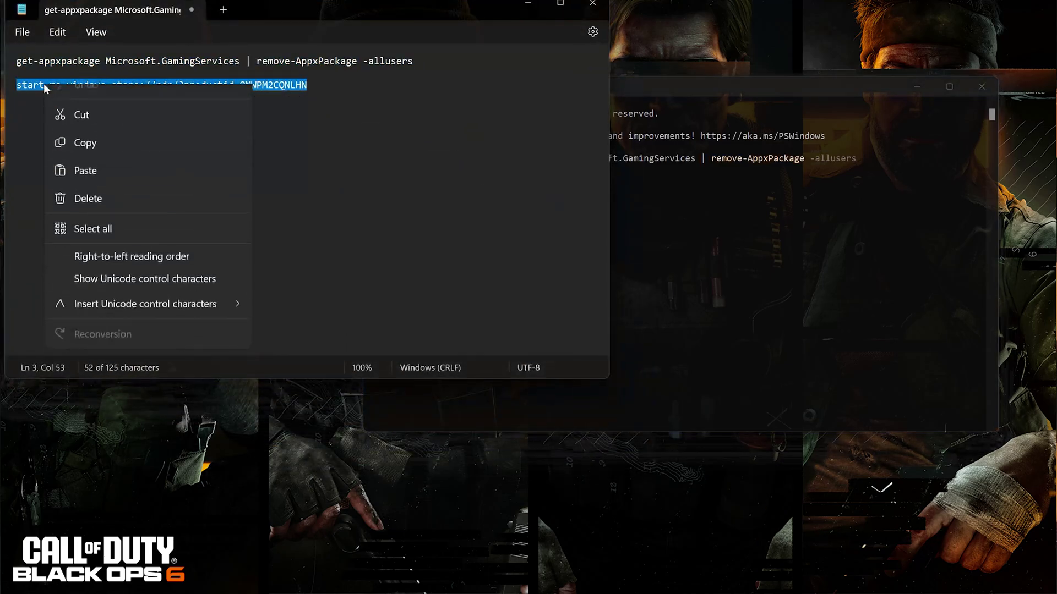
{"action": "left_click", "coordinate": [79, 158]}
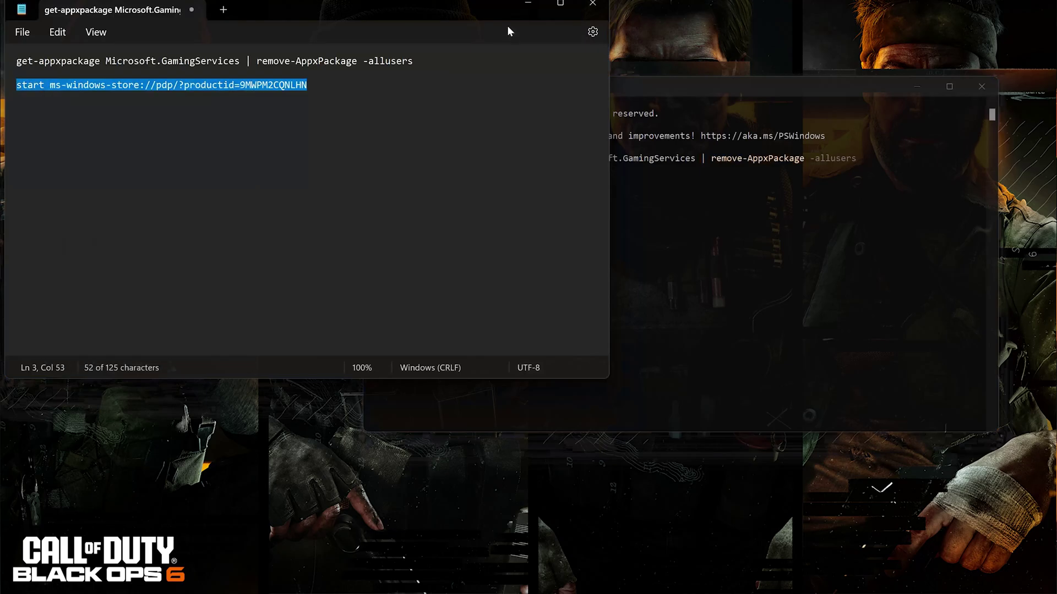
{"action": "left_click", "coordinate": [527, 5]}
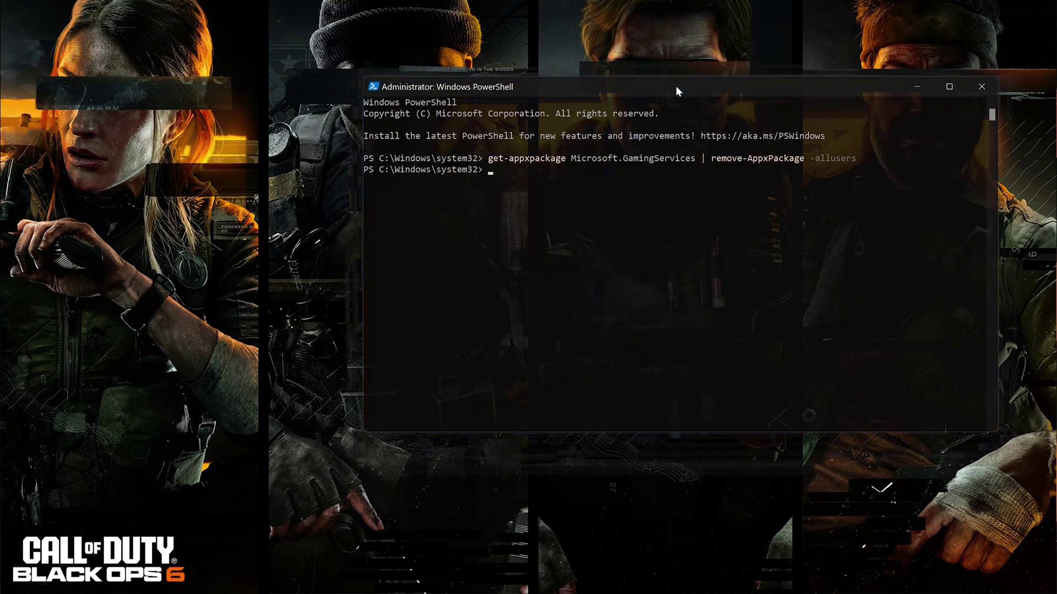
{"action": "right_click", "coordinate": [677, 90]}
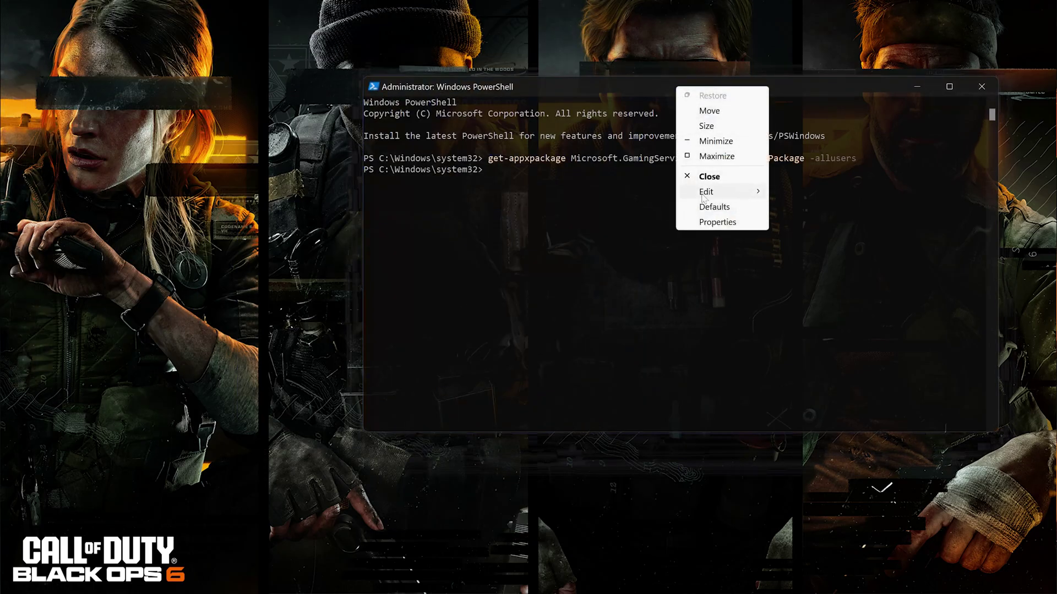
{"action": "mouse_move", "coordinate": [703, 199]}
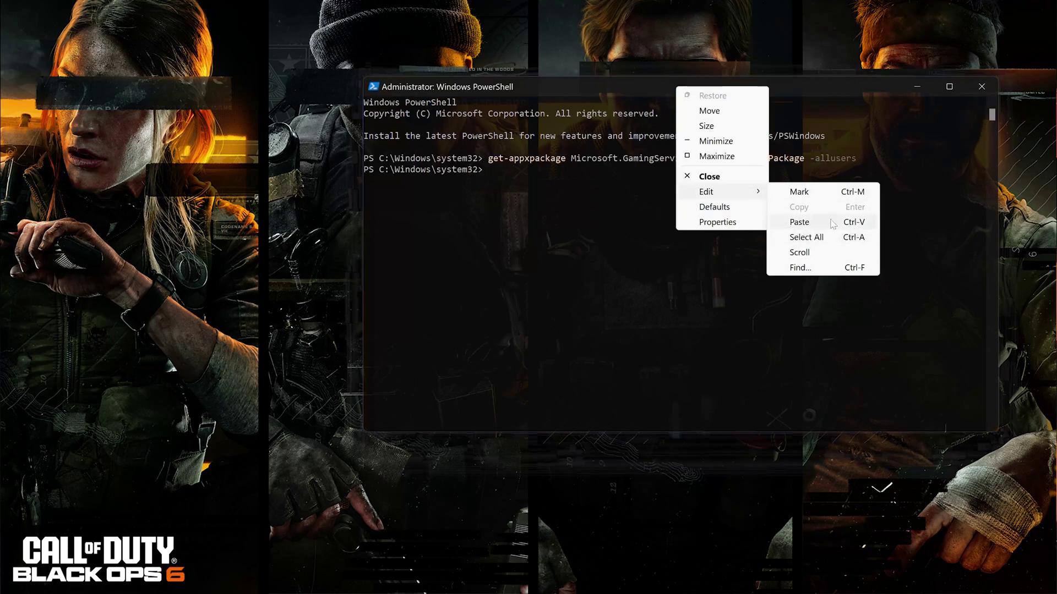
{"action": "left_click", "coordinate": [805, 223]}
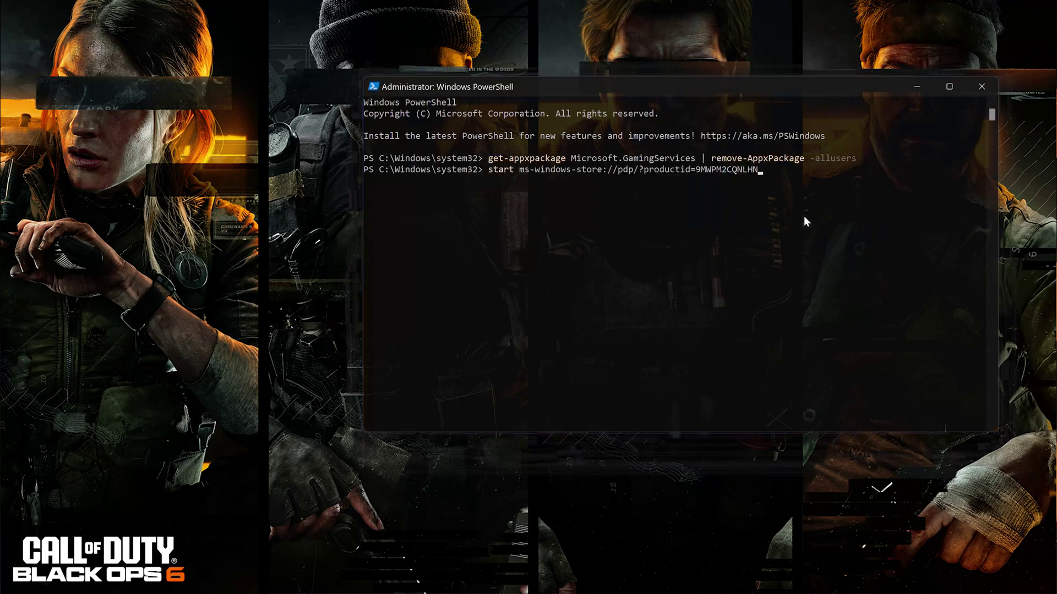
{"action": "key", "text": "Return"}
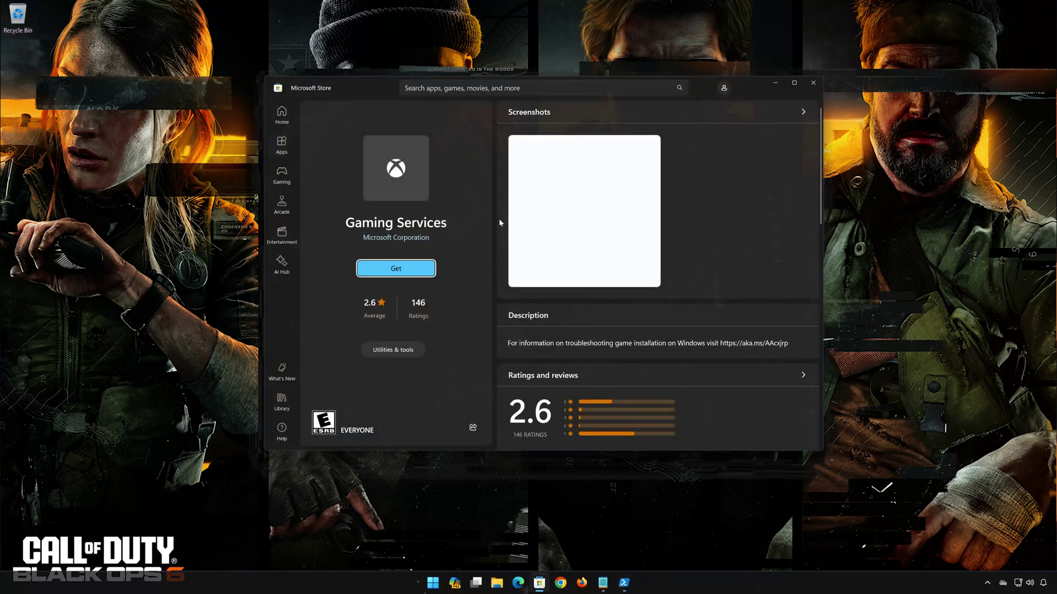
- Get Gaming Services from the Store, approve the UAC prompt, close the Store, and exit PowerShell
{"action": "left_click", "coordinate": [395, 269]}
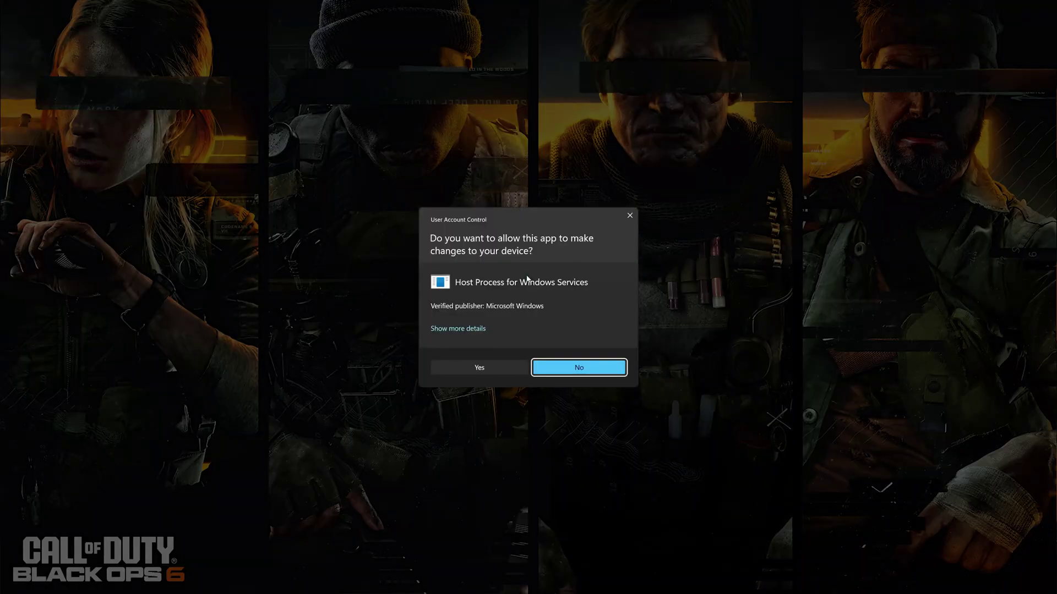
{"action": "left_click", "coordinate": [476, 370]}
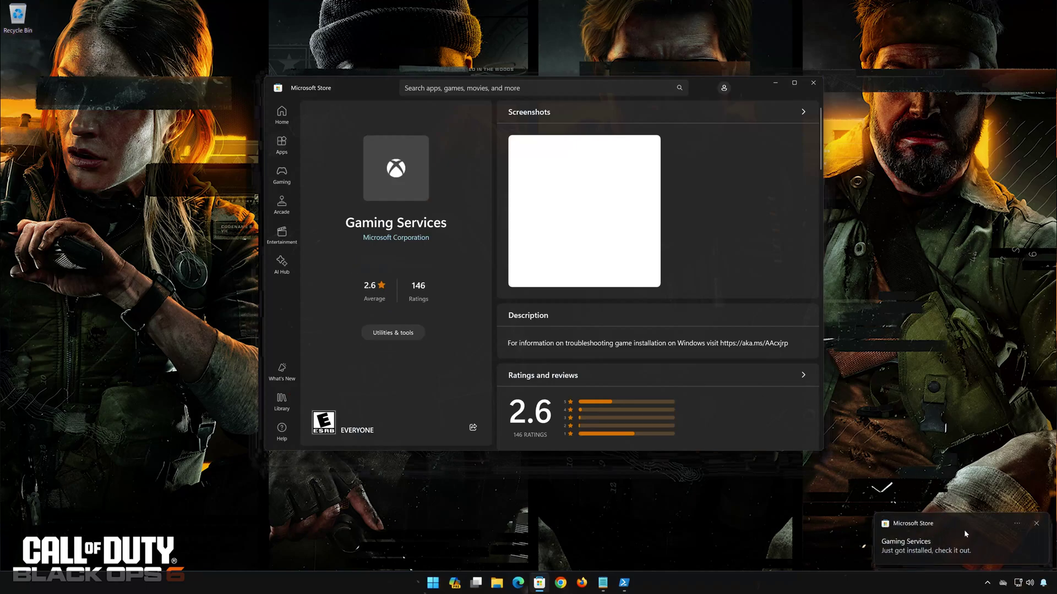
{"action": "left_click", "coordinate": [930, 551]}
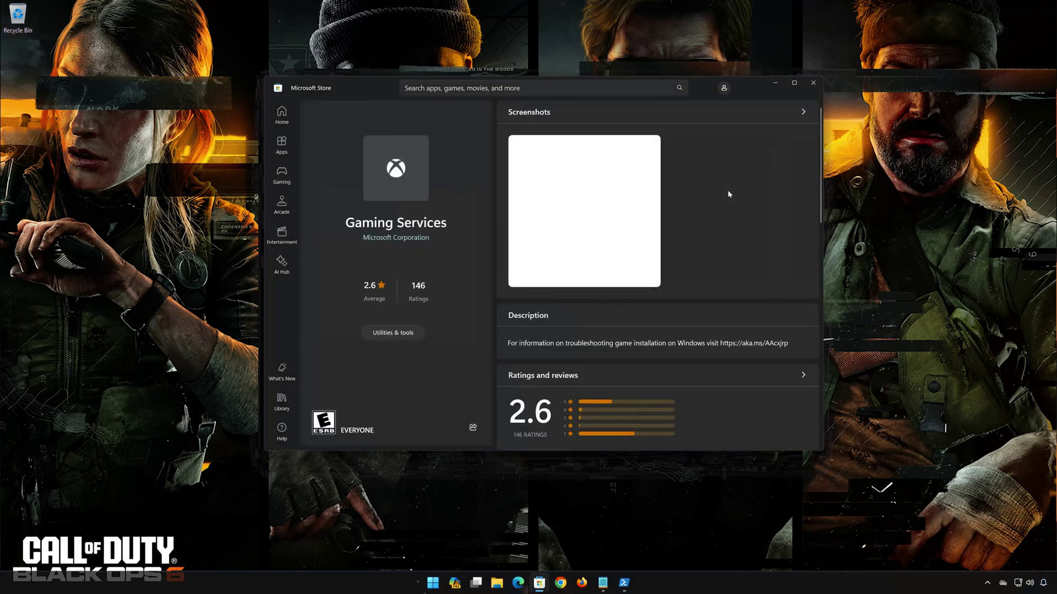
{"action": "left_click", "coordinate": [812, 84]}
{"action": "type", "text": "exit"}
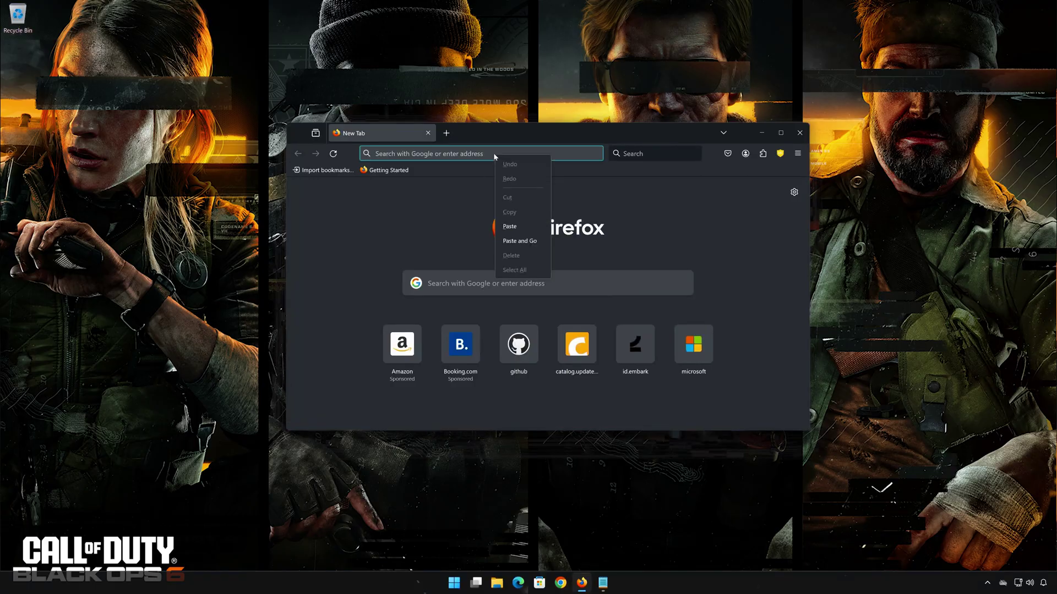
- Load the Xbox support page, expand Downloadable version, download GamingRepairTool.exe, and close Firefox
{"action": "left_click", "coordinate": [509, 226]}
{"action": "key", "text": "Return"}
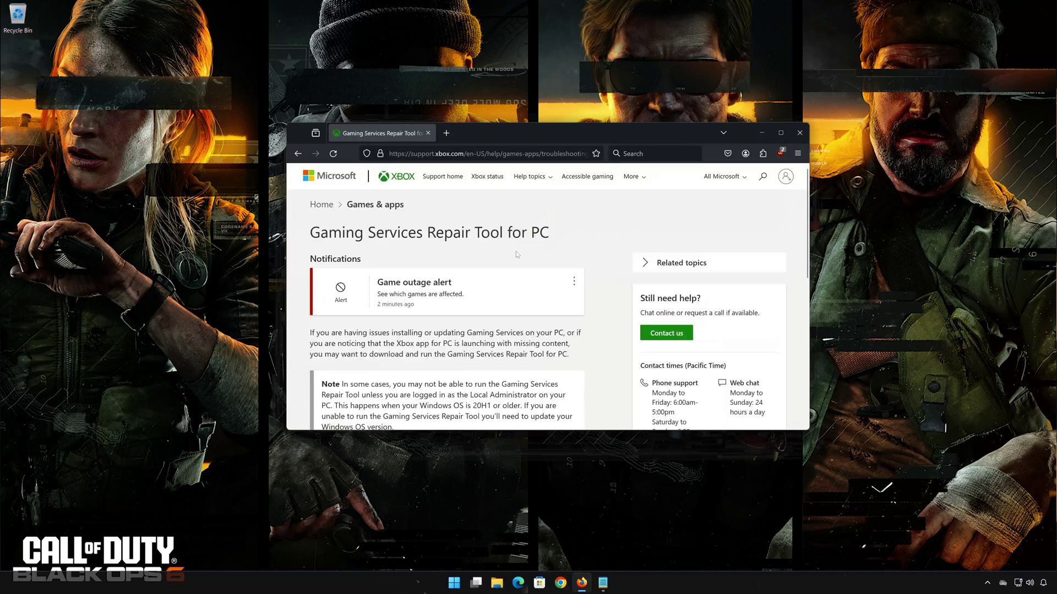
{"action": "scroll", "coordinate": [512, 279], "scroll_direction": "down", "scroll_amount": 4}
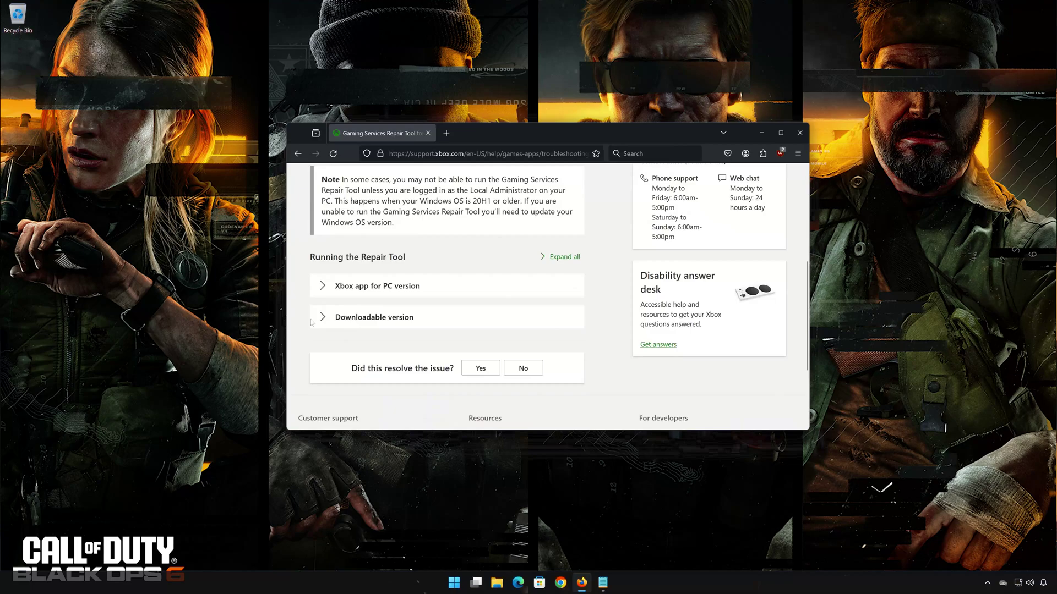
{"action": "left_click", "coordinate": [324, 317]}
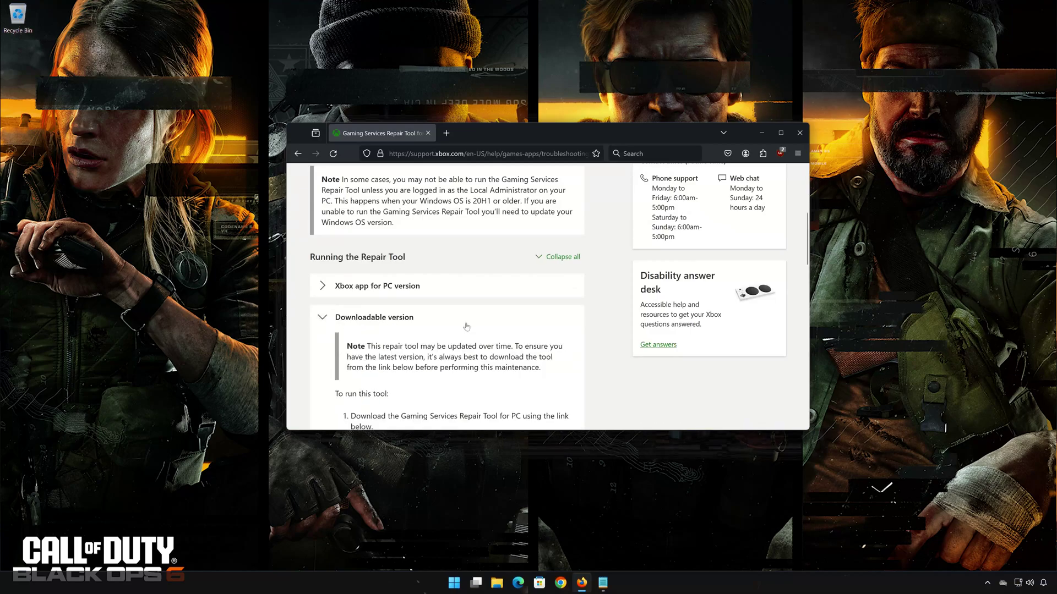
{"action": "scroll", "coordinate": [467, 327], "scroll_direction": "down", "scroll_amount": 8}
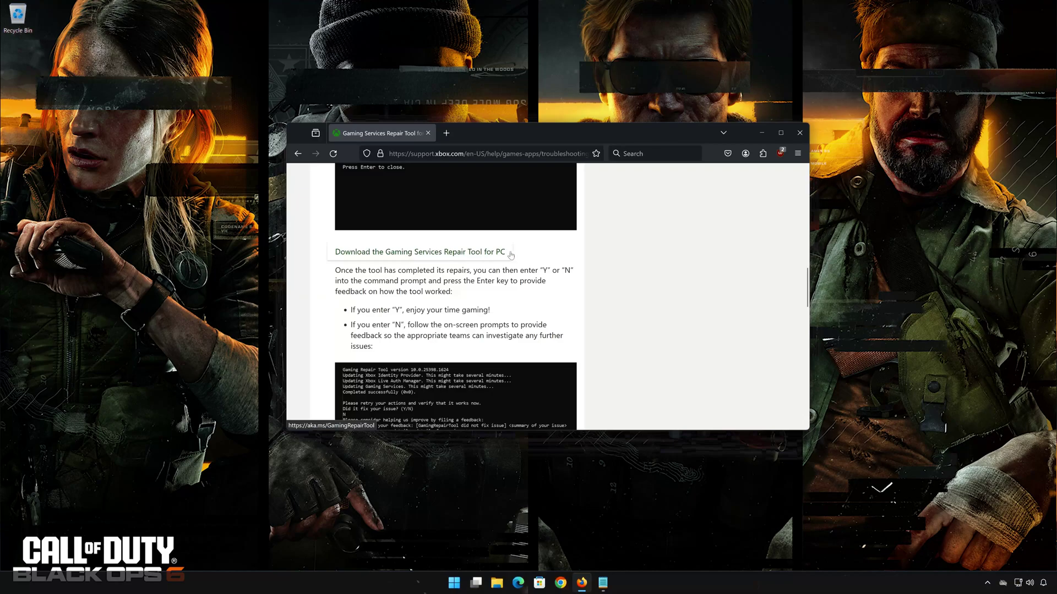
{"action": "left_click", "coordinate": [437, 255]}
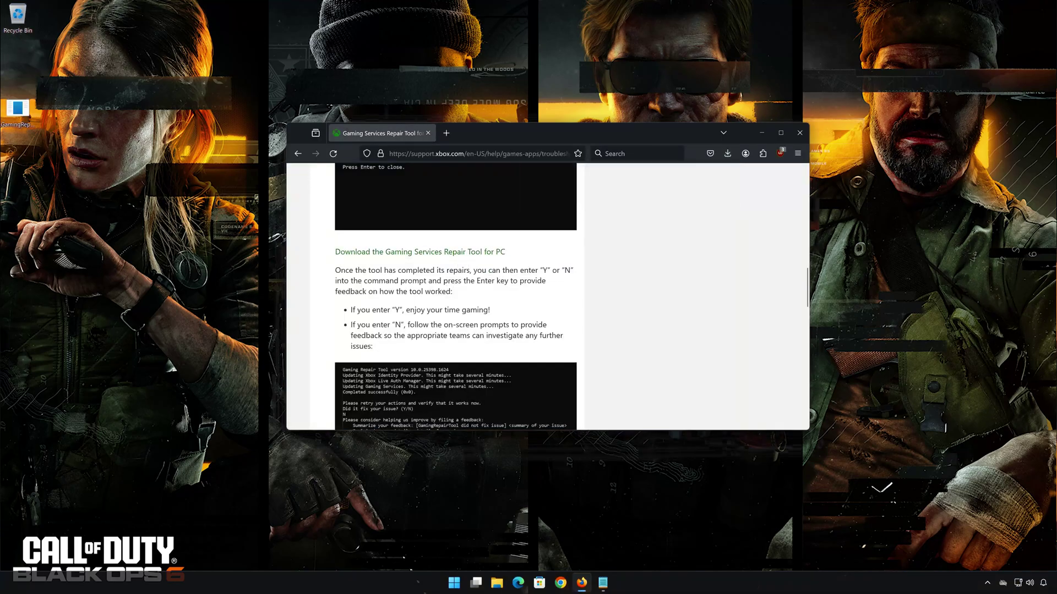
{"action": "left_click", "coordinate": [794, 140]}
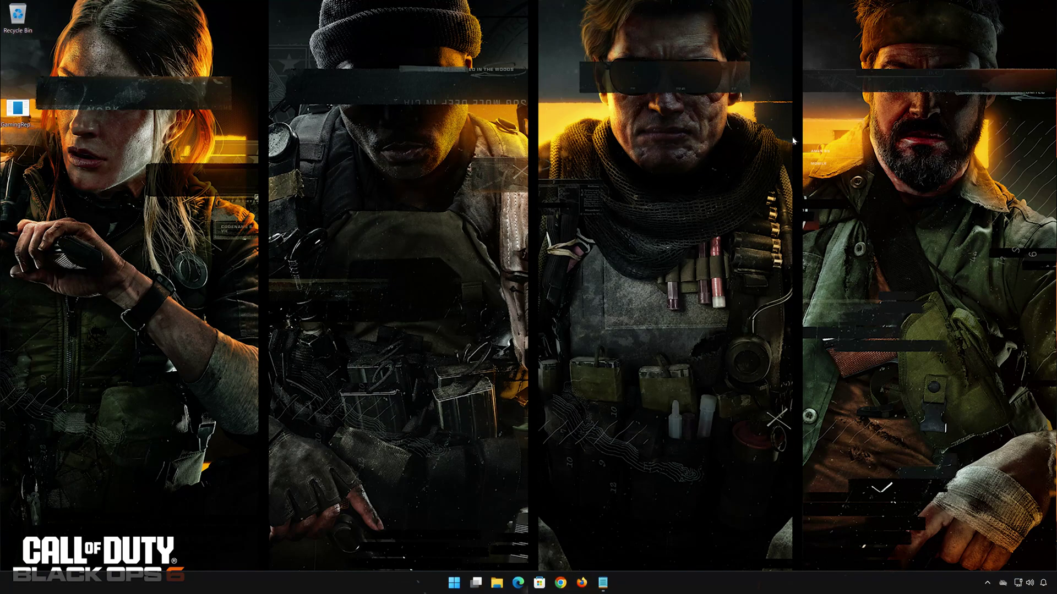
- Run GamingRepairTool as administrator, approve both UAC prompts, and answer 'y' that the issue is fixed
{"action": "right_click", "coordinate": [19, 120]}
{"action": "left_click", "coordinate": [71, 187]}
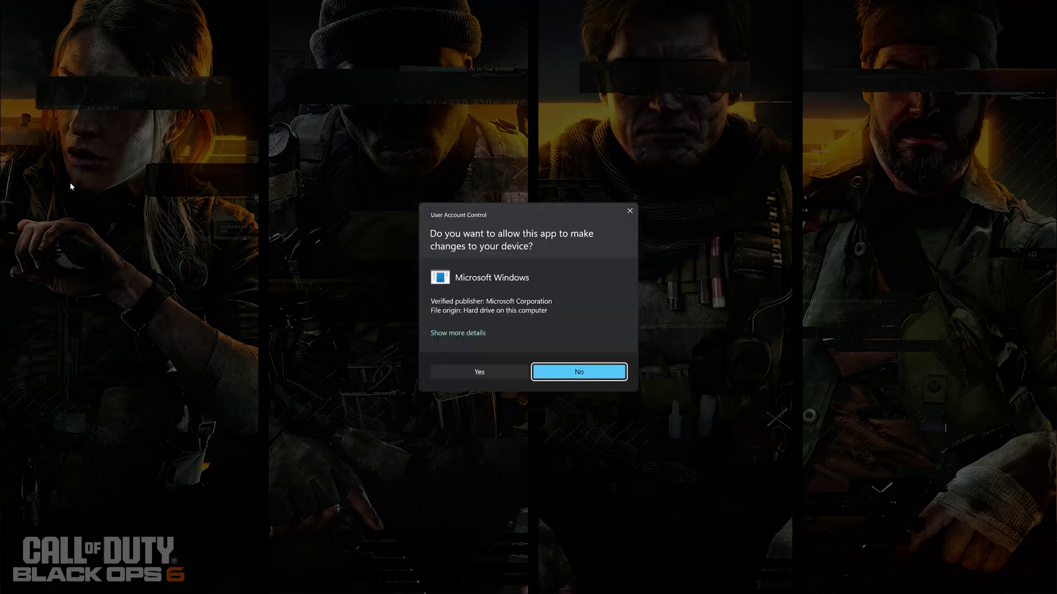
{"action": "left_click", "coordinate": [480, 372]}
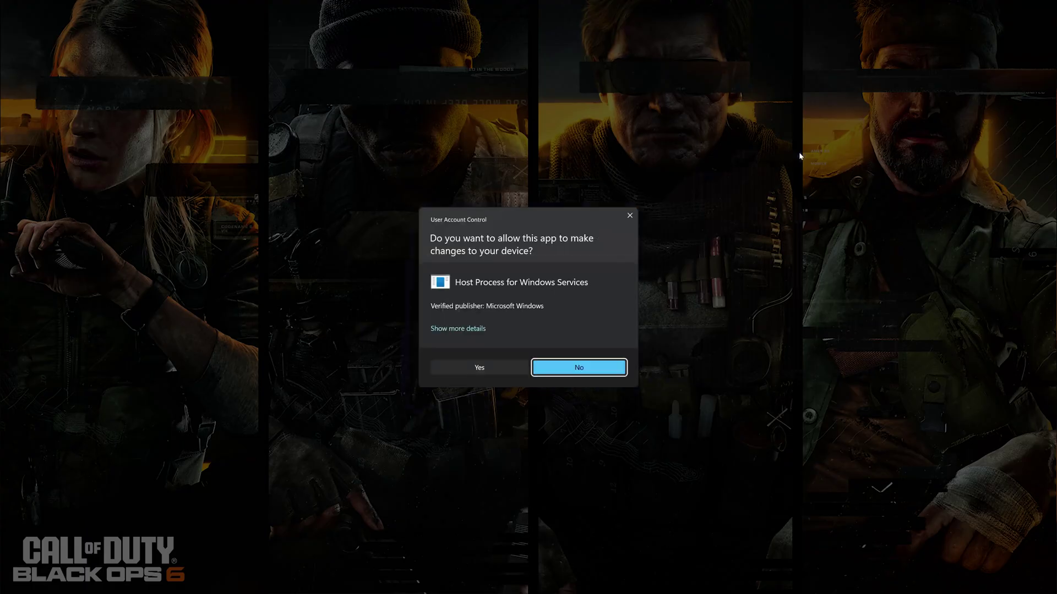
{"action": "left_click", "coordinate": [486, 367]}
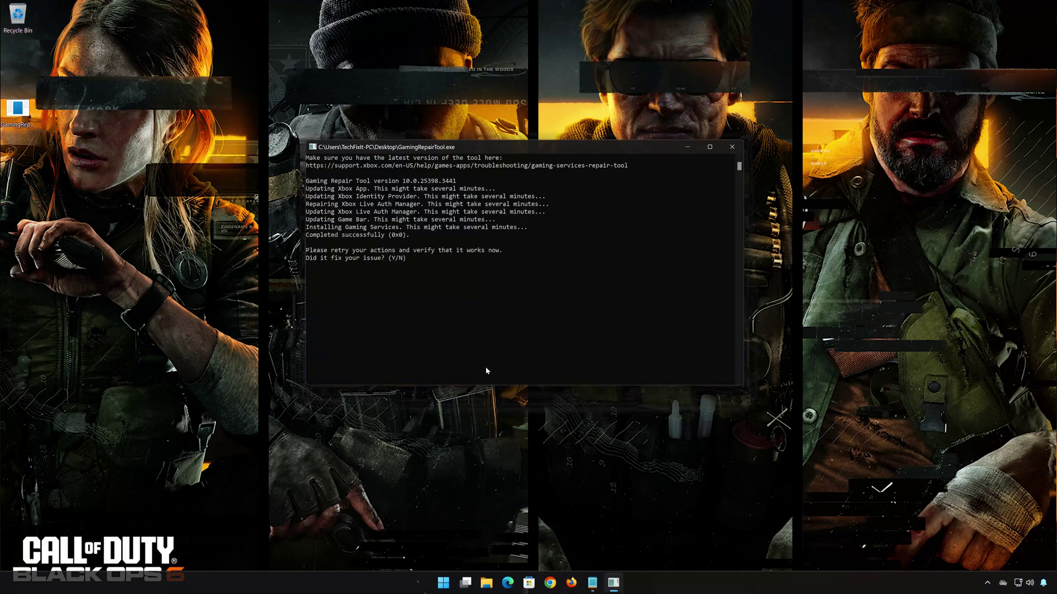
{"action": "type", "text": "y"}
{"action": "key", "text": "Return"}
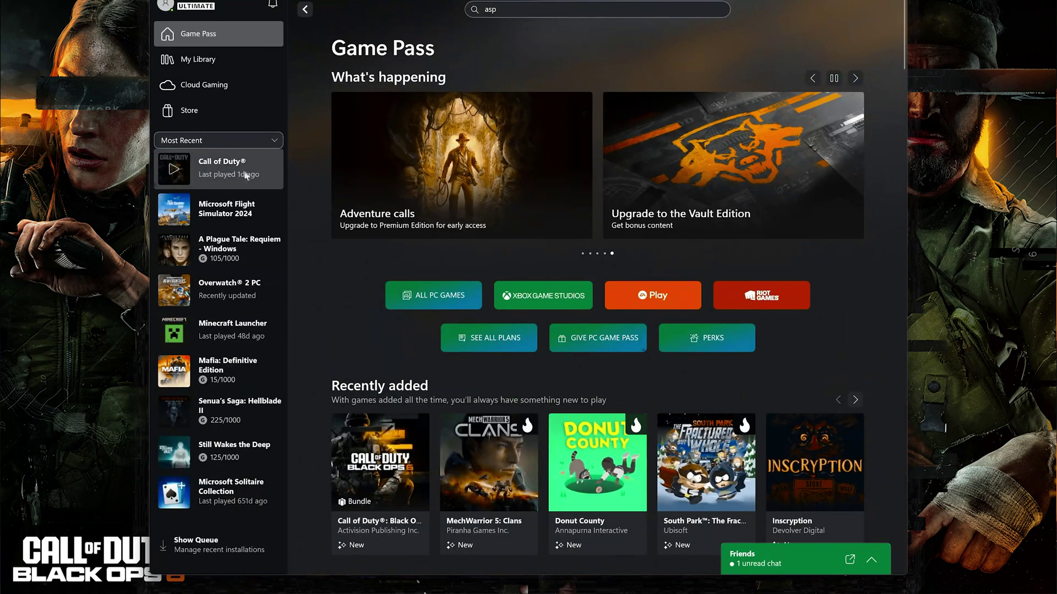
- Open Change Drive on Call of Duty's Manage > Files page in the Xbox app
{"action": "left_click", "coordinate": [232, 175]}
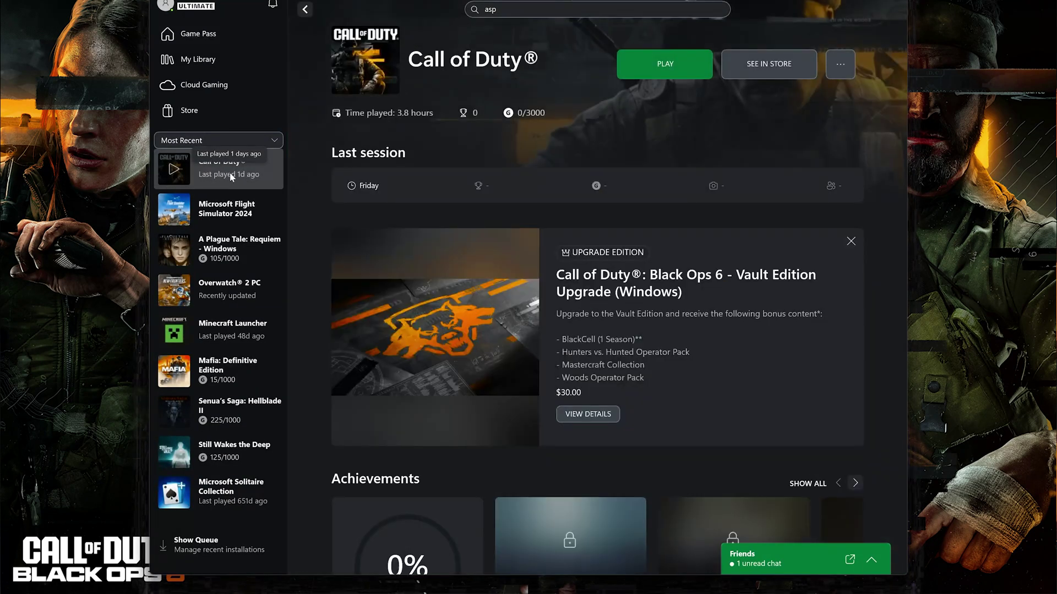
{"action": "left_click", "coordinate": [829, 65]}
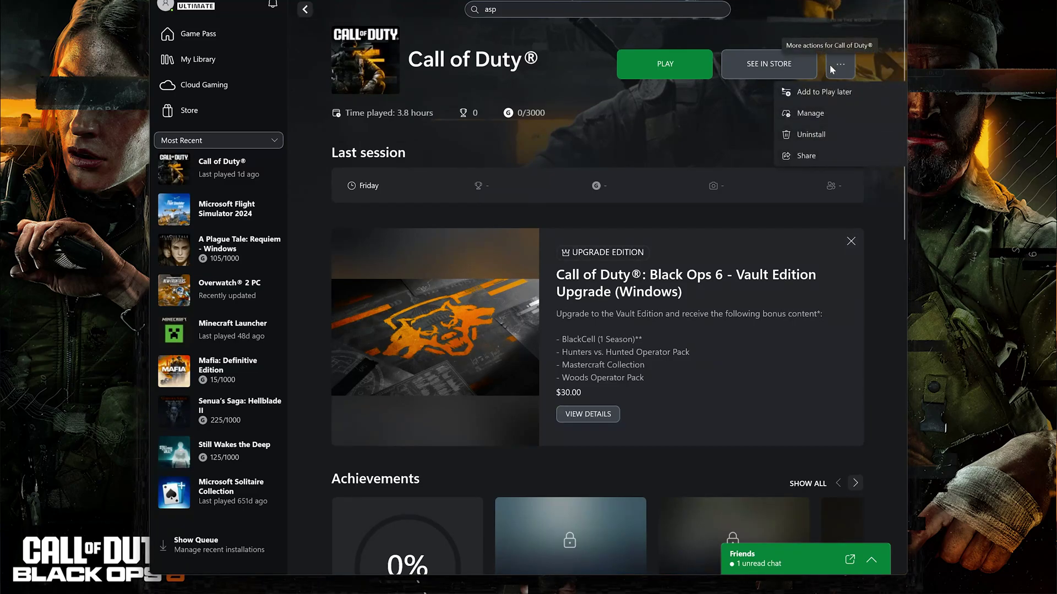
{"action": "left_click", "coordinate": [828, 112]}
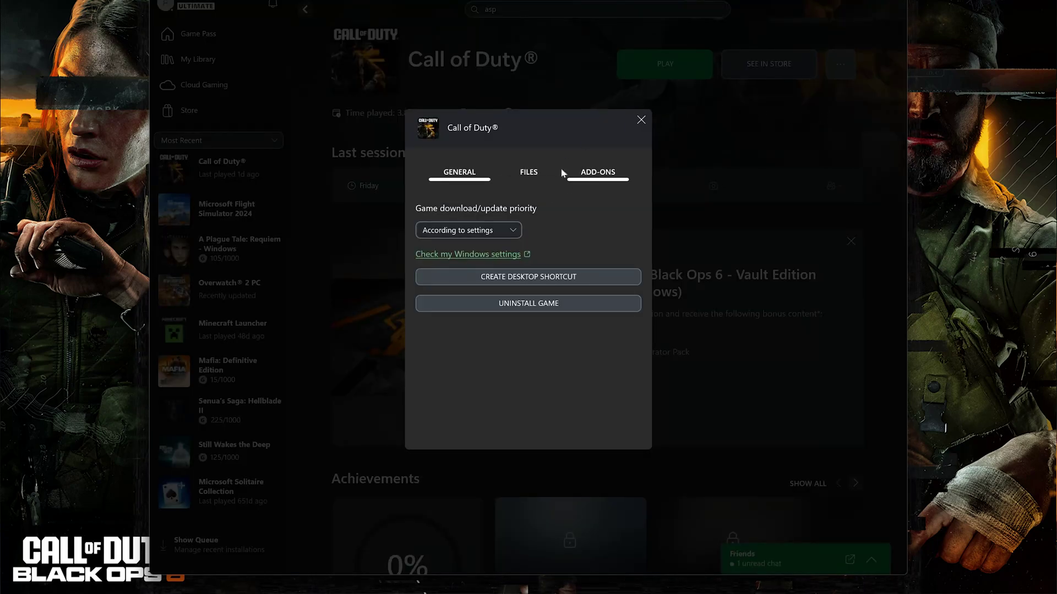
{"action": "left_click", "coordinate": [517, 174]}
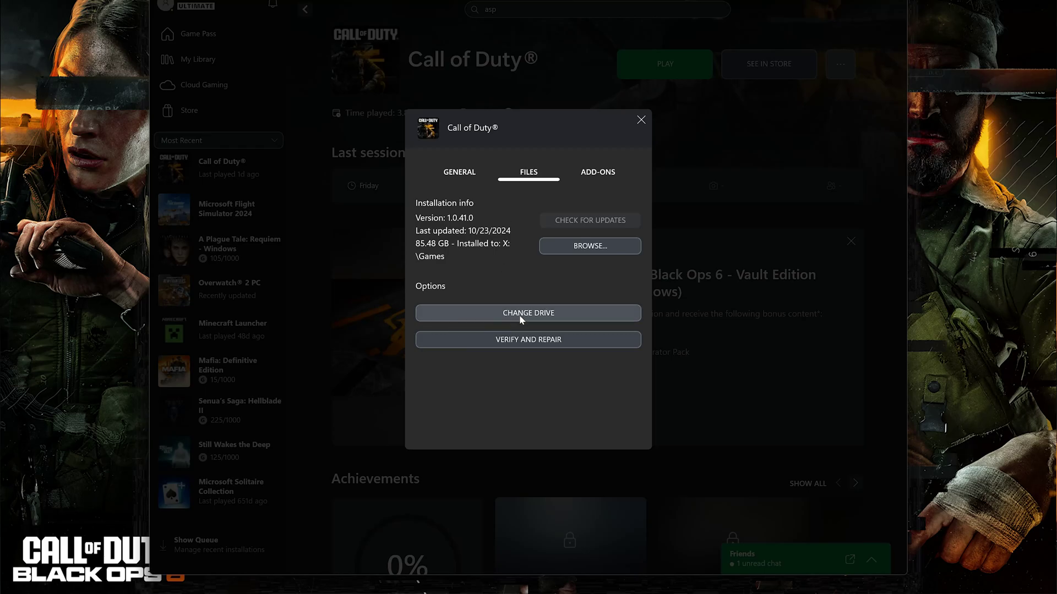
{"action": "left_click", "coordinate": [542, 314]}
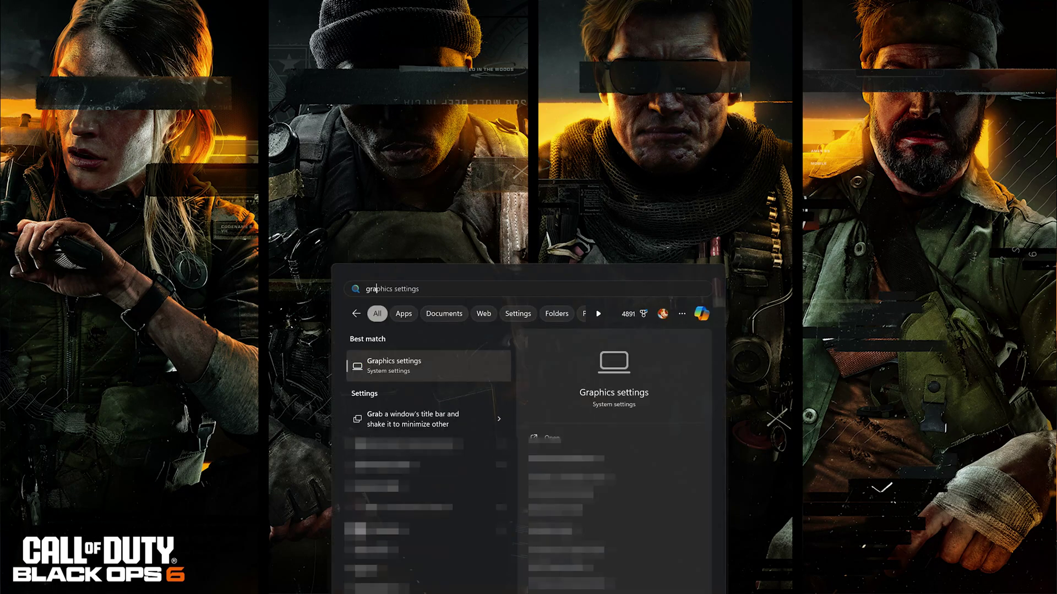
- Add Call of Duty as a Store app in Graphics settings and set it to High performance
{"action": "type", "text": "phics"}
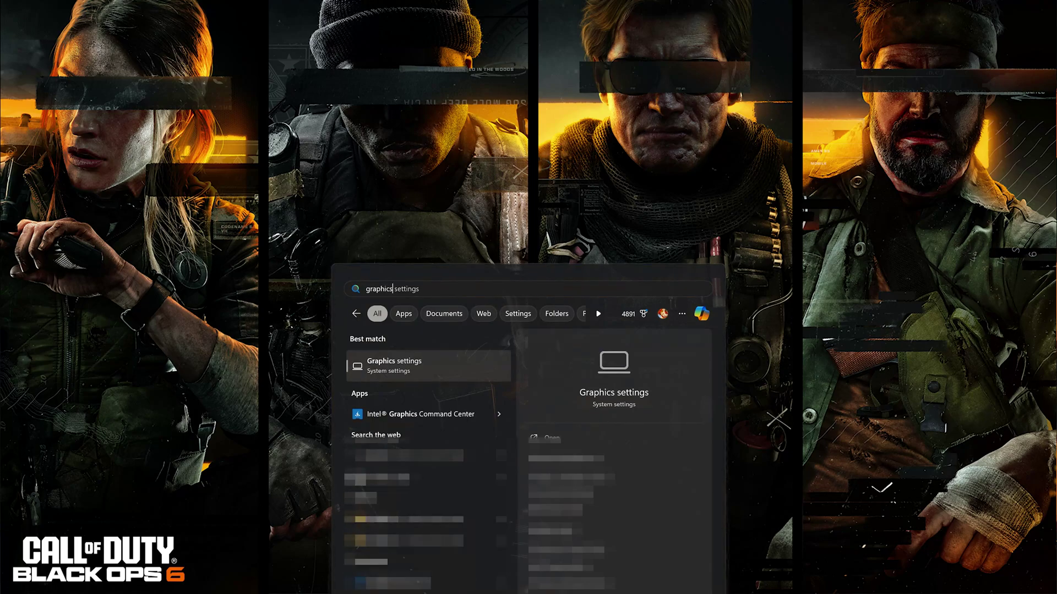
{"action": "left_click", "coordinate": [448, 365]}
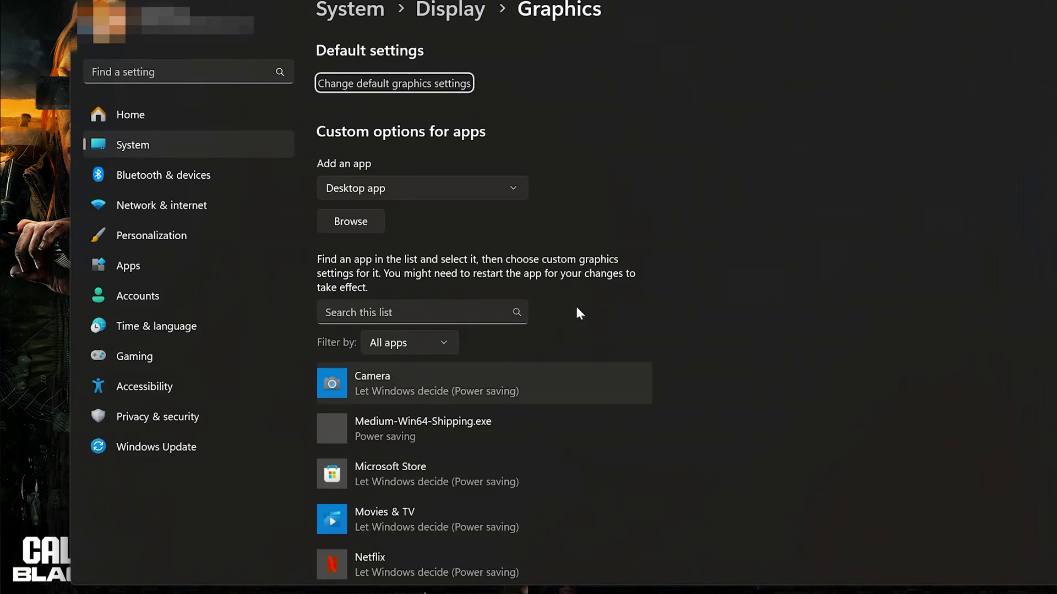
{"action": "left_click", "coordinate": [430, 187]}
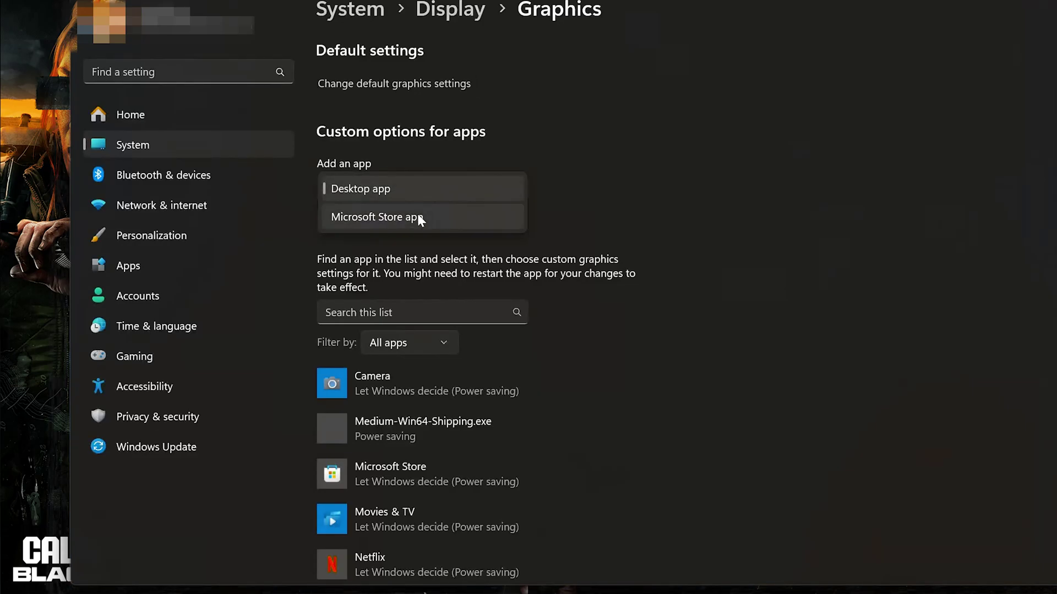
{"action": "left_click", "coordinate": [374, 219]}
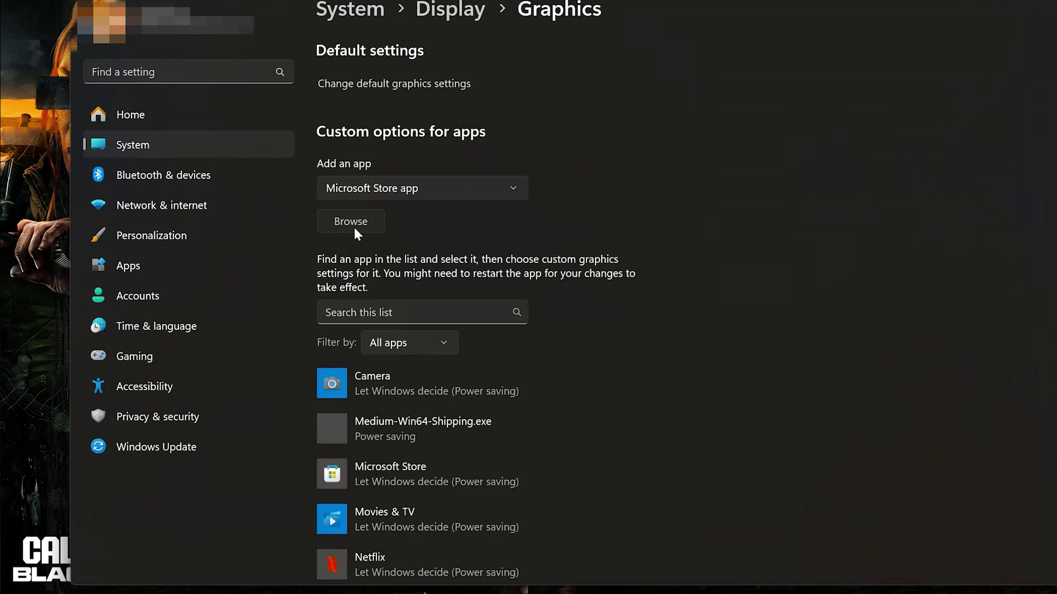
{"action": "left_click", "coordinate": [354, 225]}
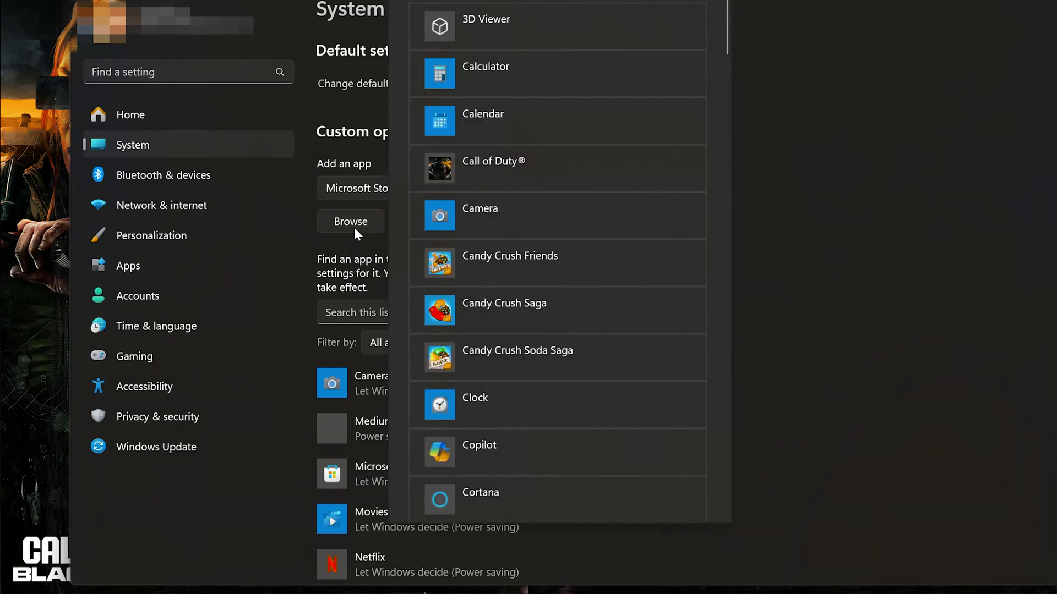
{"action": "left_click", "coordinate": [563, 174]}
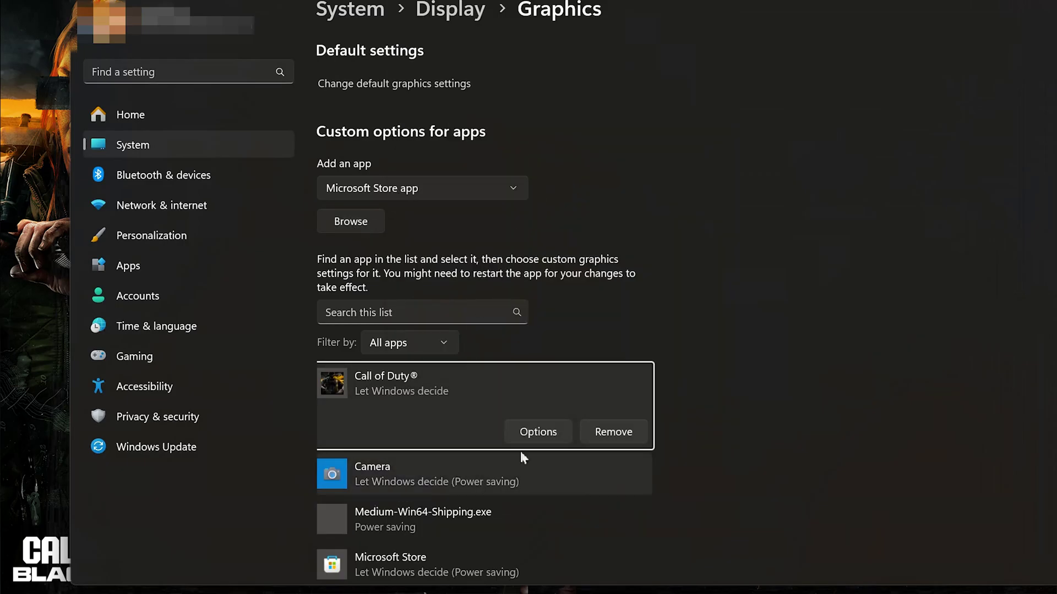
{"action": "left_click", "coordinate": [547, 431]}
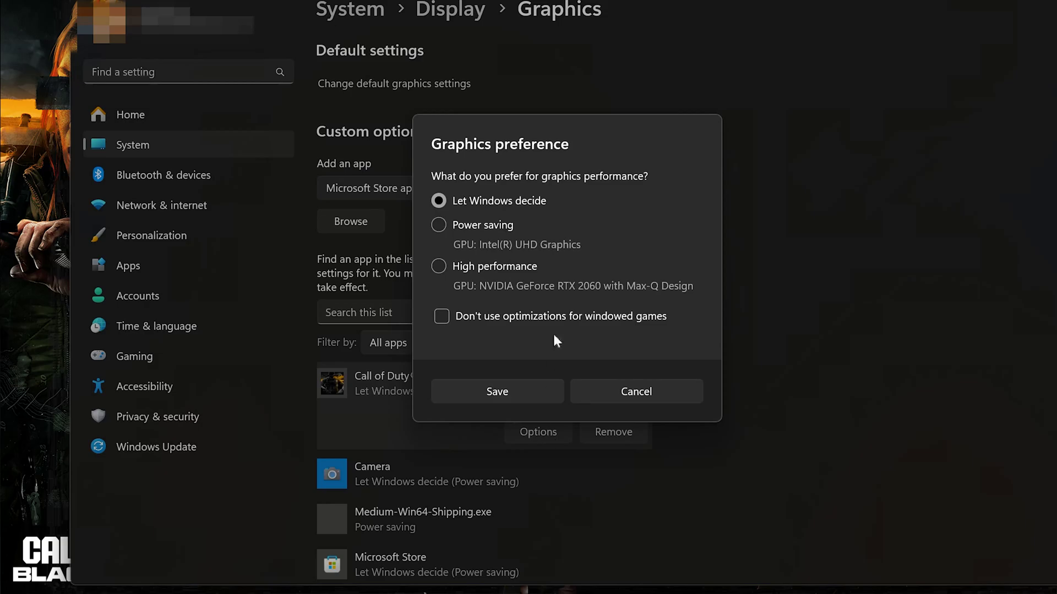
{"action": "left_click", "coordinate": [439, 267]}
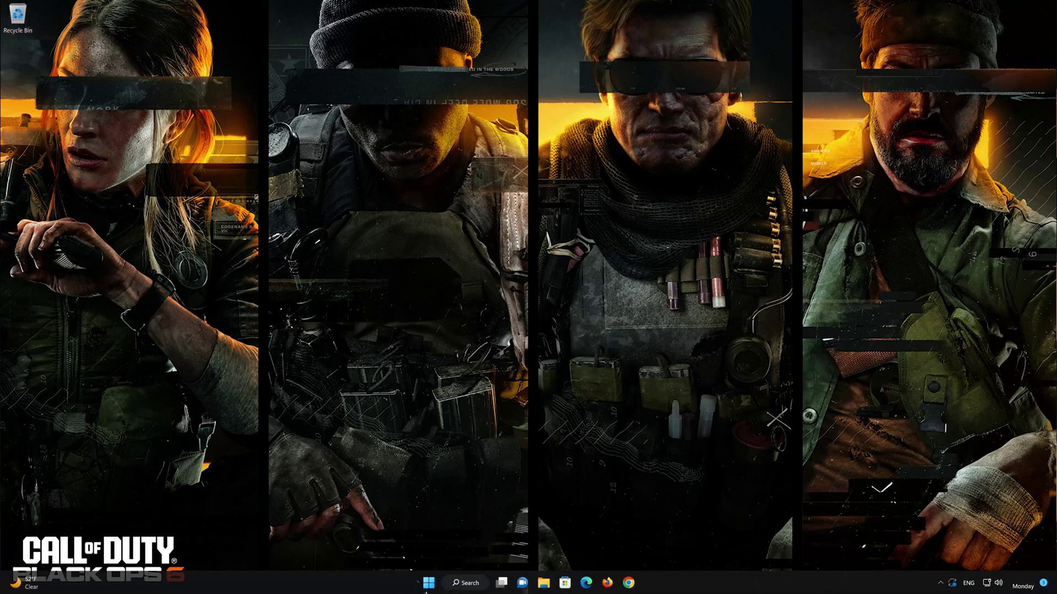
- Go to Settings > Apps > Apps & features, scroll to Xbox, and open its three-dot menu
{"action": "left_click", "coordinate": [429, 583]}
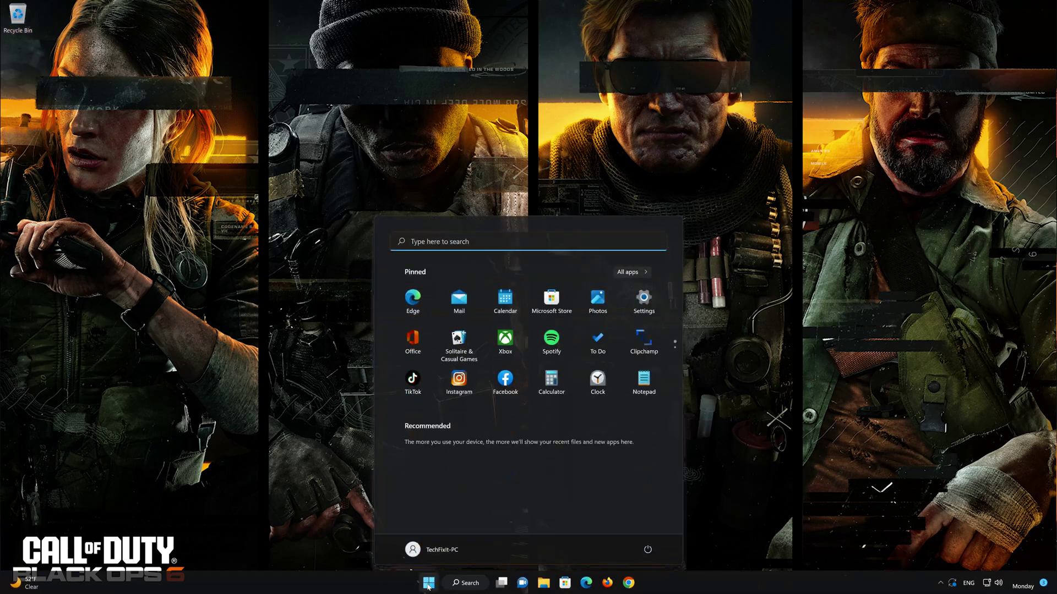
{"action": "left_click", "coordinate": [644, 304]}
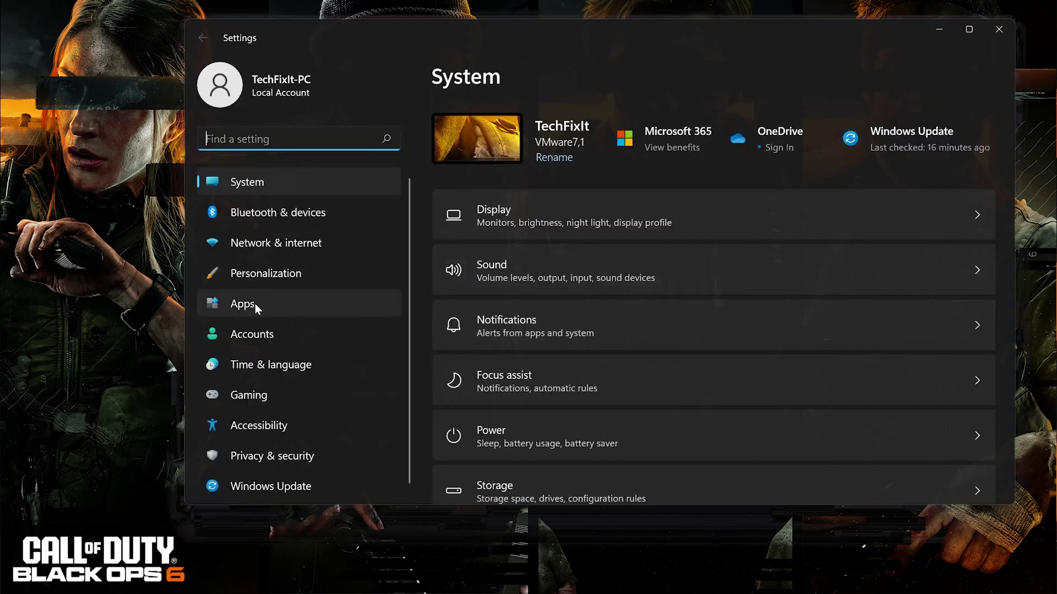
{"action": "left_click", "coordinate": [255, 304]}
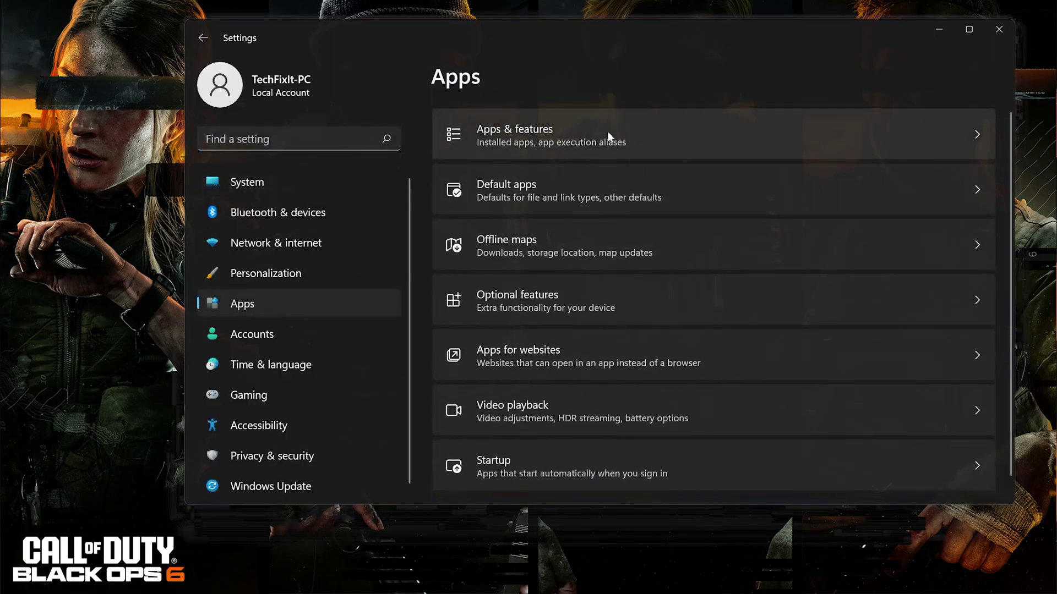
{"action": "left_click", "coordinate": [587, 145]}
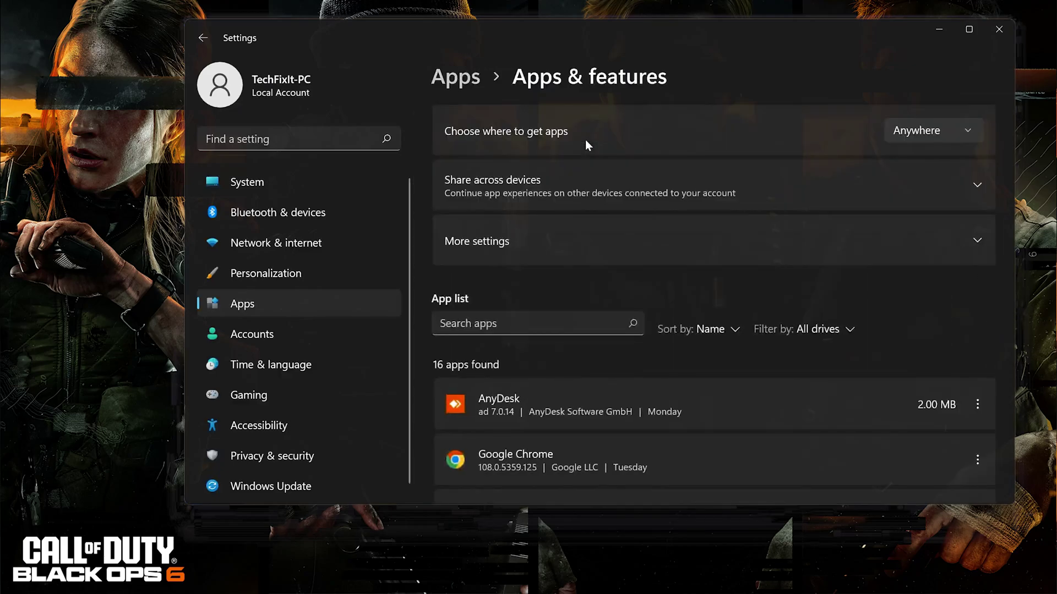
{"action": "scroll", "coordinate": [740, 343], "scroll_direction": "down", "scroll_amount": 9}
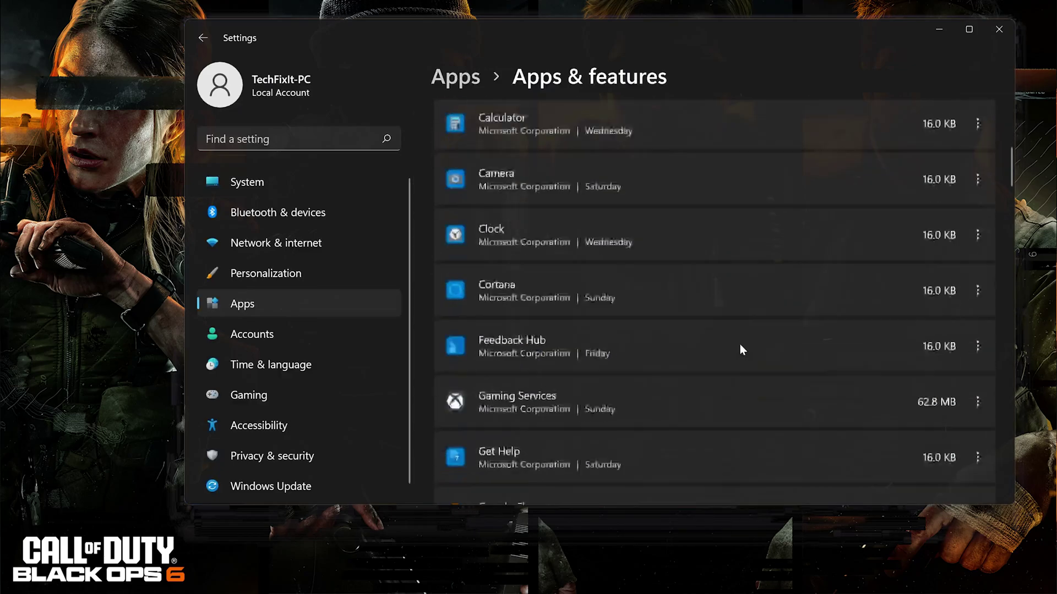
{"action": "scroll", "coordinate": [740, 348], "scroll_direction": "down", "scroll_amount": 15}
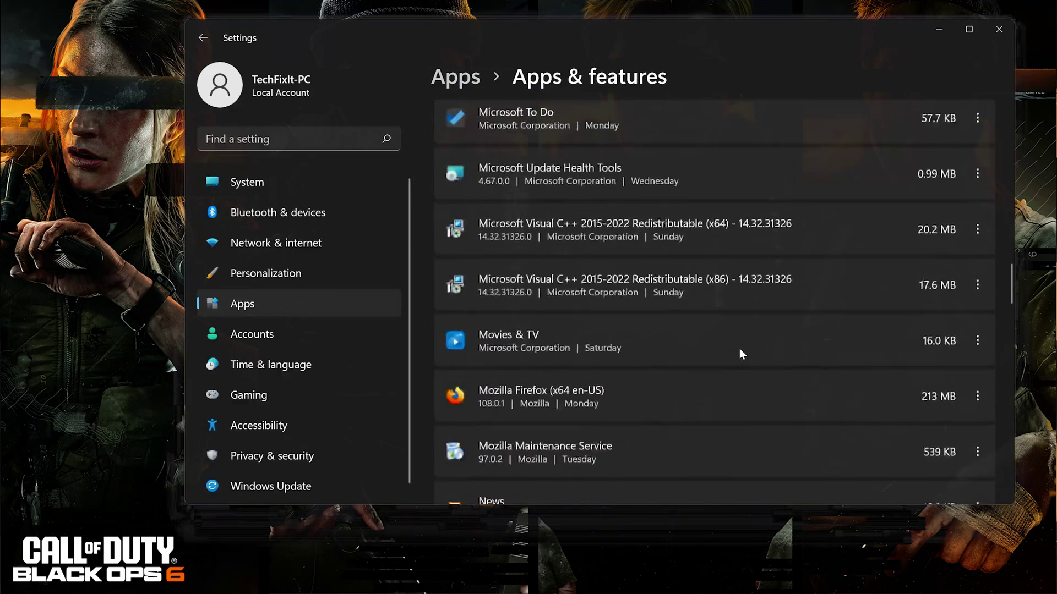
{"action": "scroll", "coordinate": [739, 348], "scroll_direction": "down", "scroll_amount": 16}
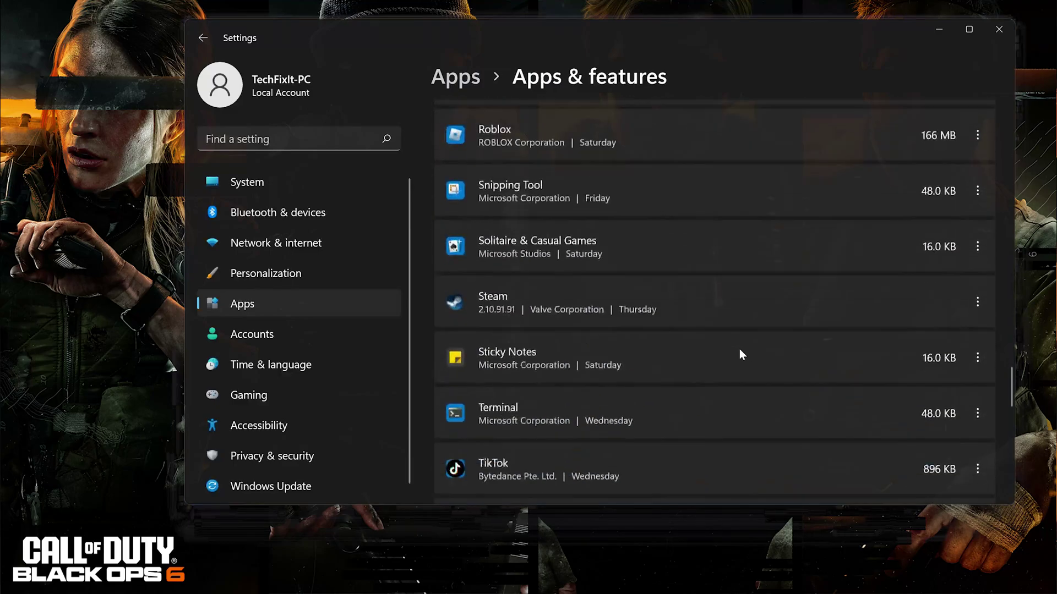
{"action": "scroll", "coordinate": [738, 349], "scroll_direction": "down", "scroll_amount": 8}
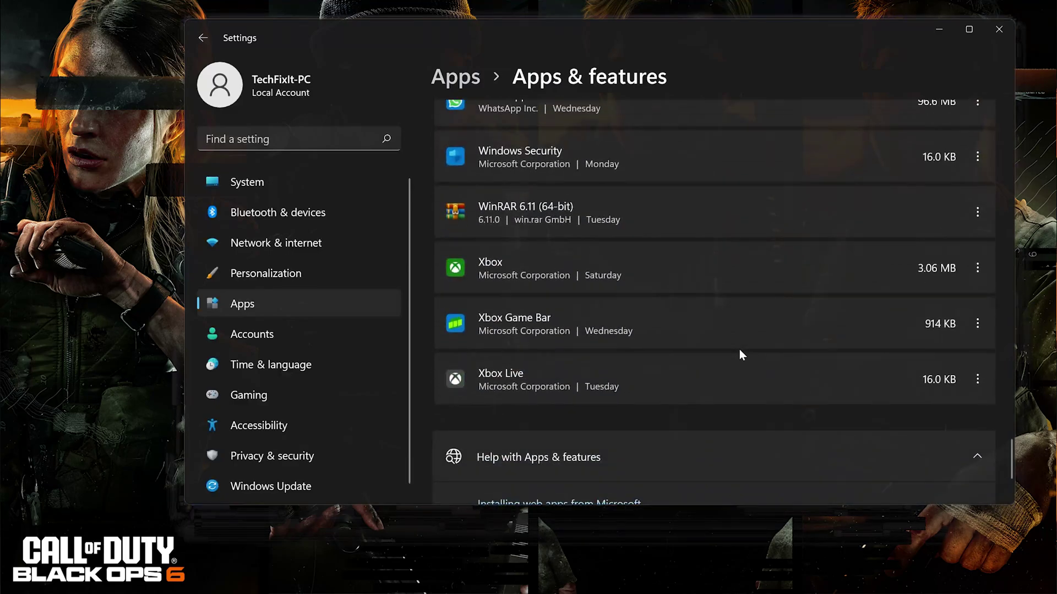
{"action": "scroll", "coordinate": [739, 349], "scroll_direction": "up", "scroll_amount": 1}
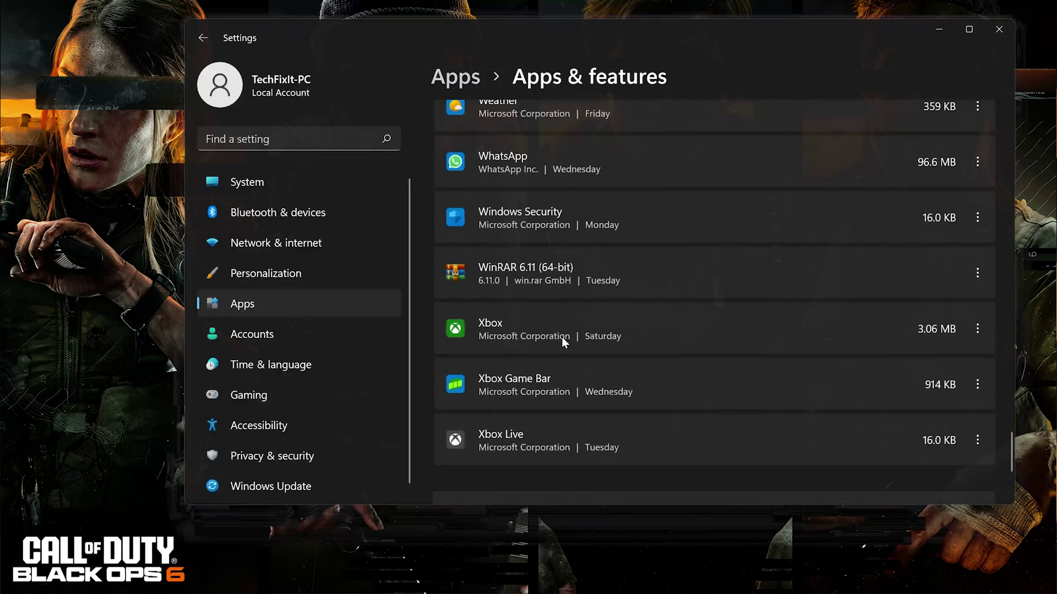
{"action": "left_click", "coordinate": [978, 330]}
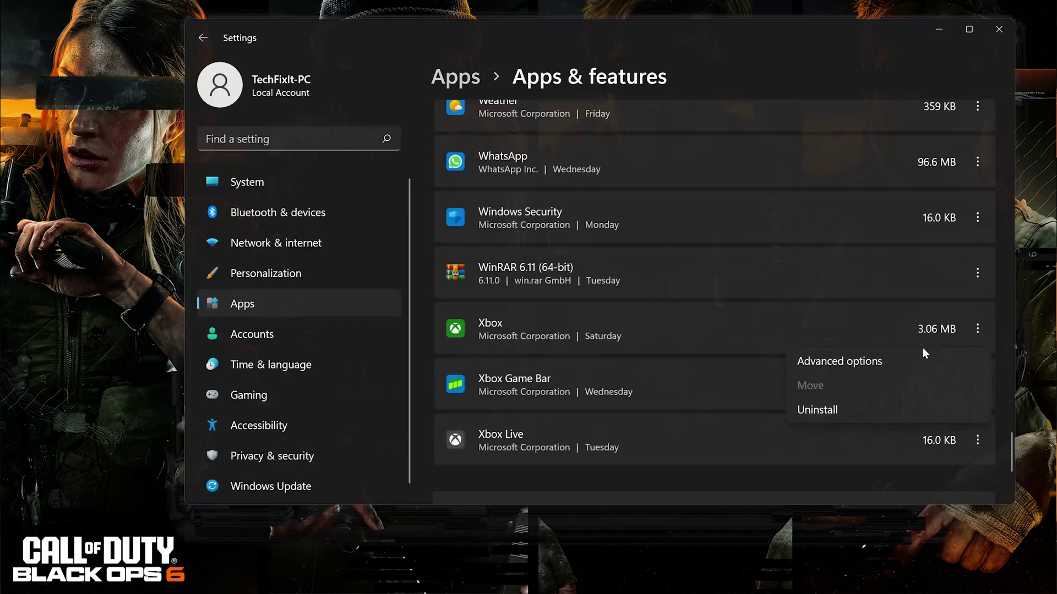
- Repair the Xbox app from its Advanced options page, keeping its data
{"action": "left_click", "coordinate": [843, 363]}
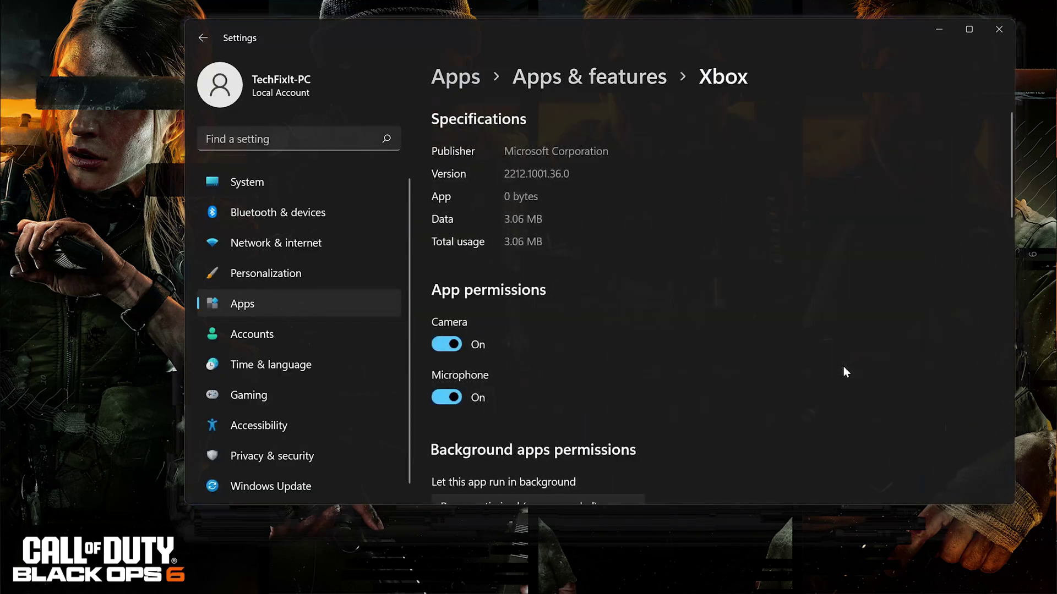
{"action": "scroll", "coordinate": [840, 362], "scroll_direction": "down", "scroll_amount": 2}
{"action": "scroll", "coordinate": [840, 361], "scroll_direction": "down", "scroll_amount": 10}
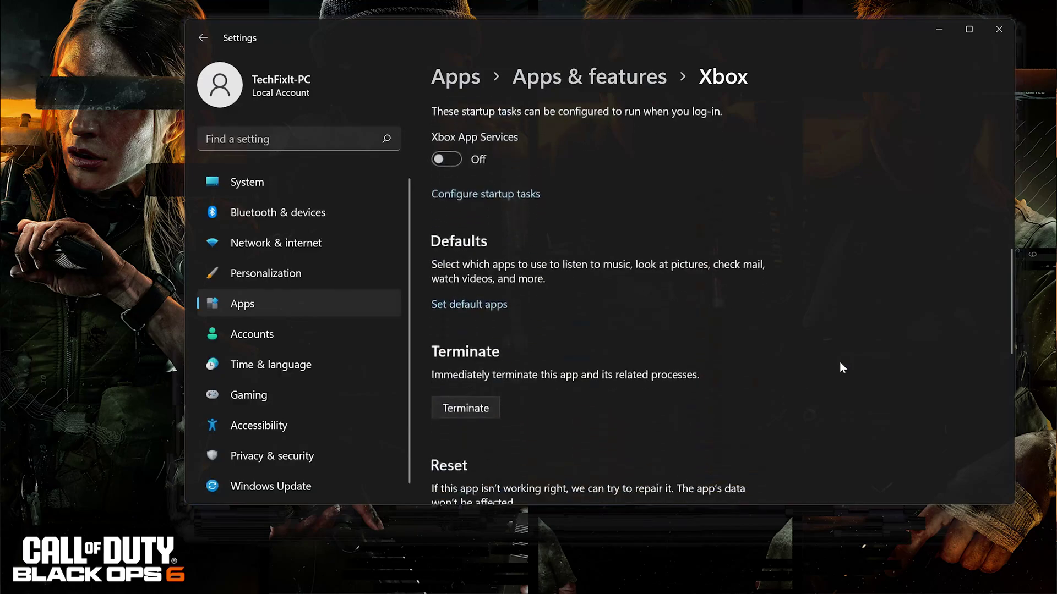
{"action": "scroll", "coordinate": [840, 361], "scroll_direction": "down", "scroll_amount": 4}
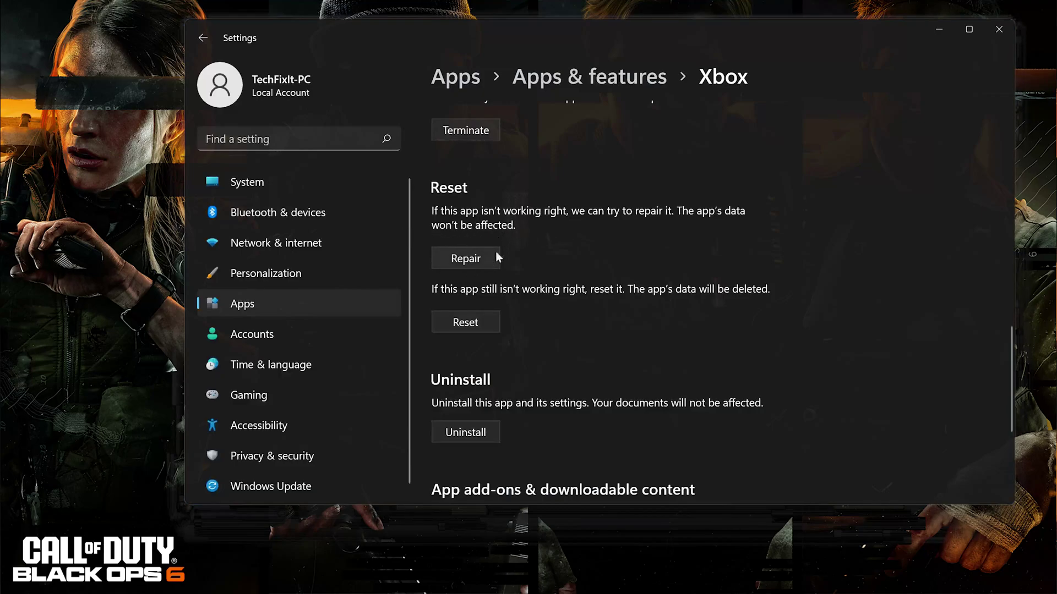
{"action": "left_click", "coordinate": [460, 263]}
- Reset the Xbox app's data, then uninstall the Xbox app, confirming both
{"action": "left_click", "coordinate": [470, 325]}
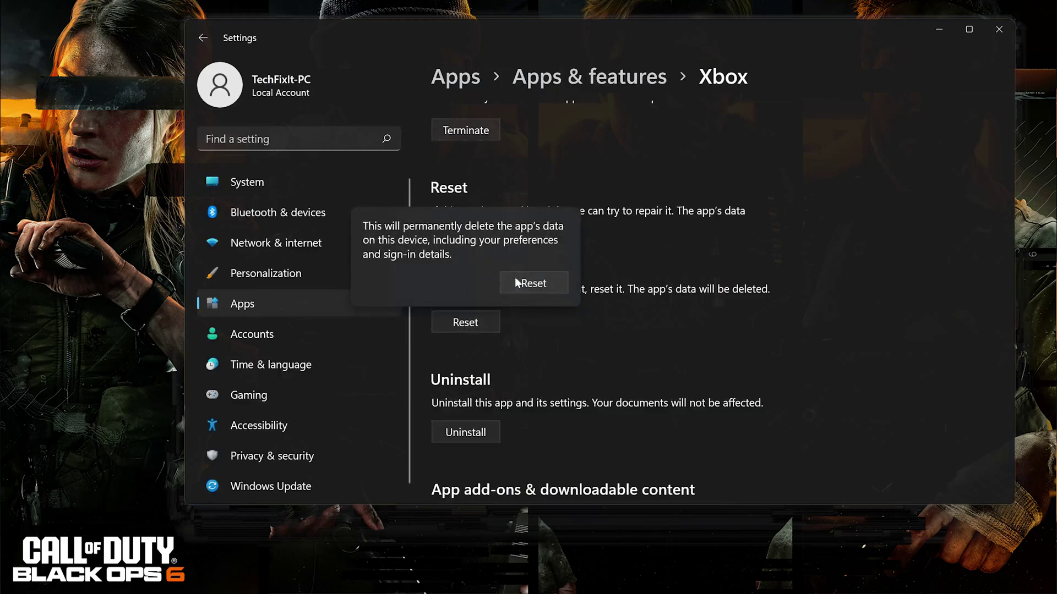
{"action": "left_click", "coordinate": [541, 285]}
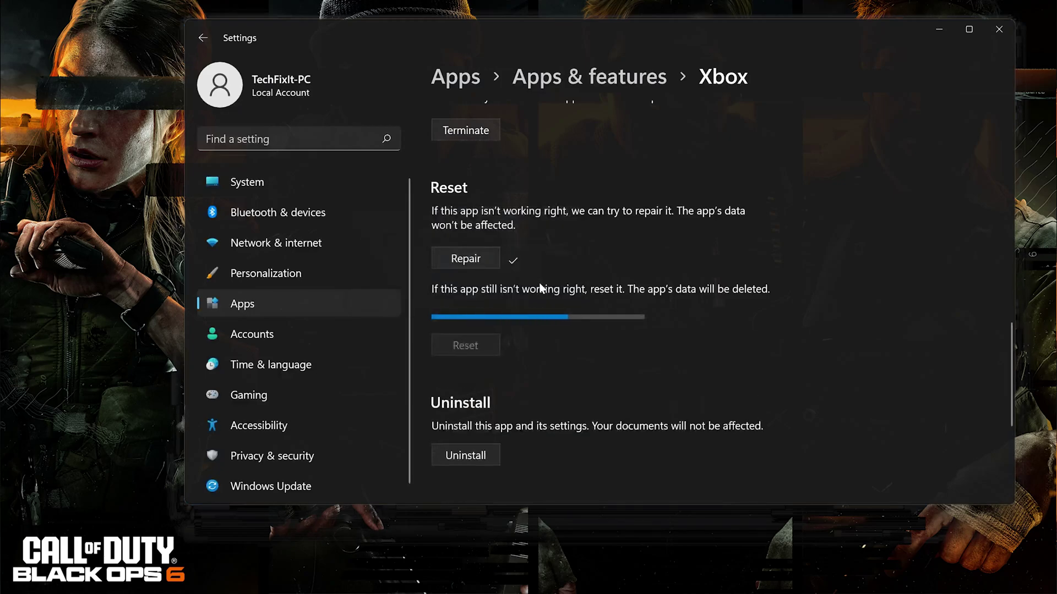
{"action": "scroll", "coordinate": [537, 322], "scroll_direction": "down", "scroll_amount": 3}
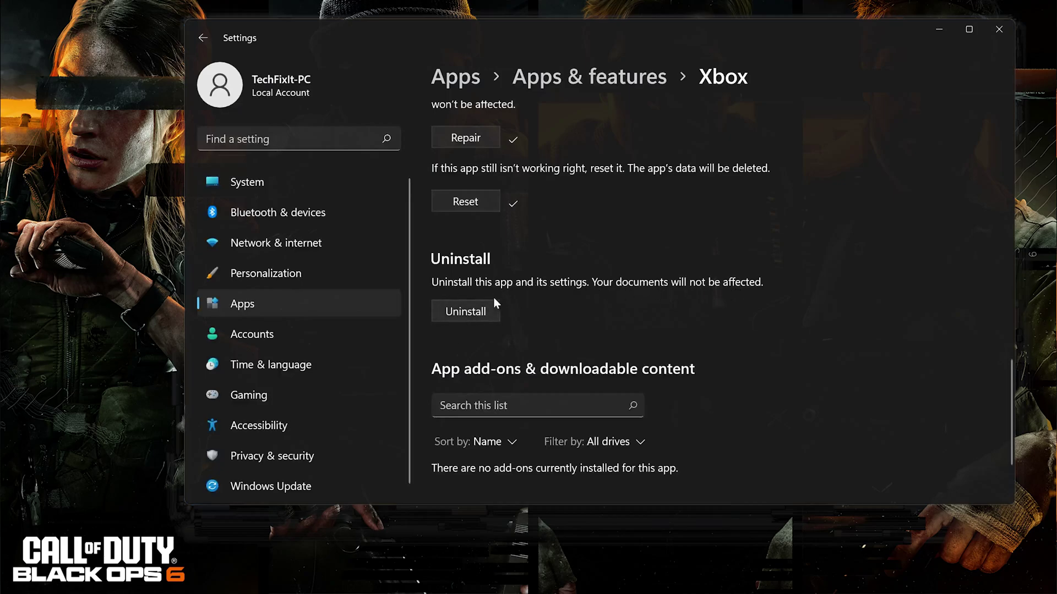
{"action": "left_click", "coordinate": [468, 314]}
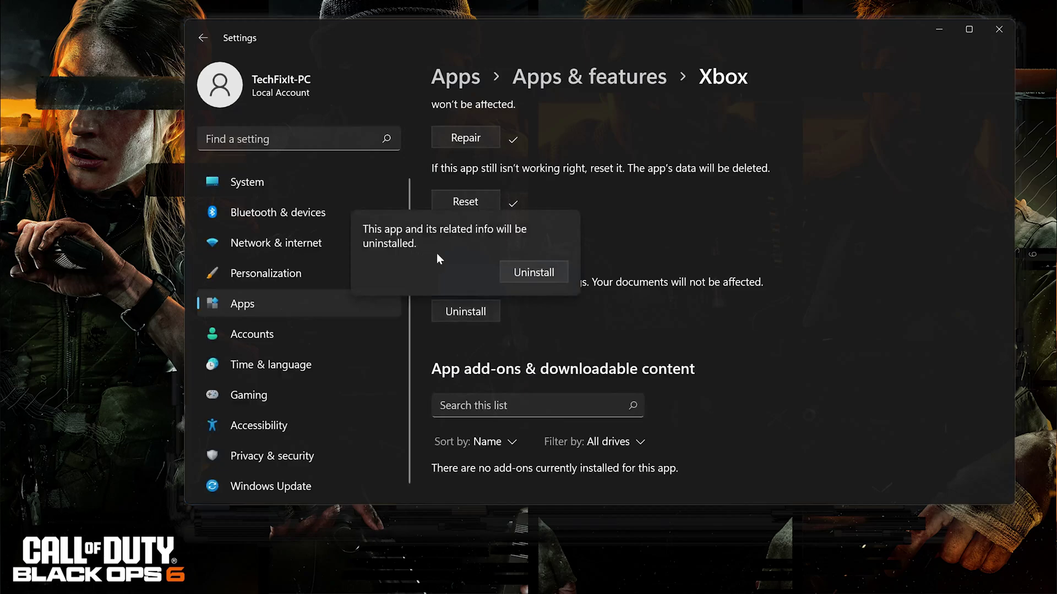
{"action": "left_click", "coordinate": [543, 279]}
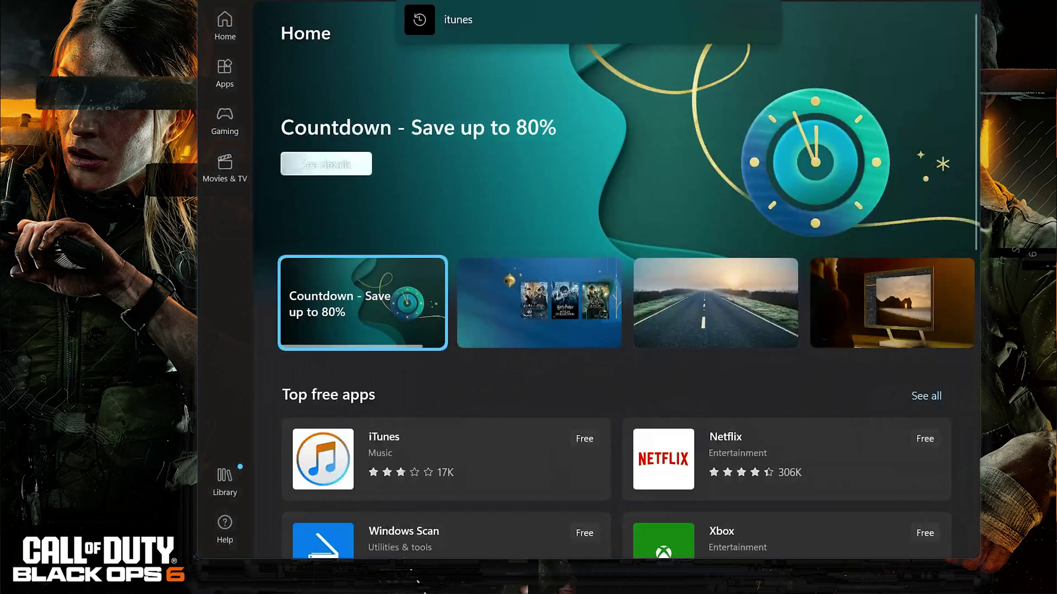
- Search Microsoft Store for 'xbox' and install the Xbox app from its product page
{"action": "type", "text": "xbox"}
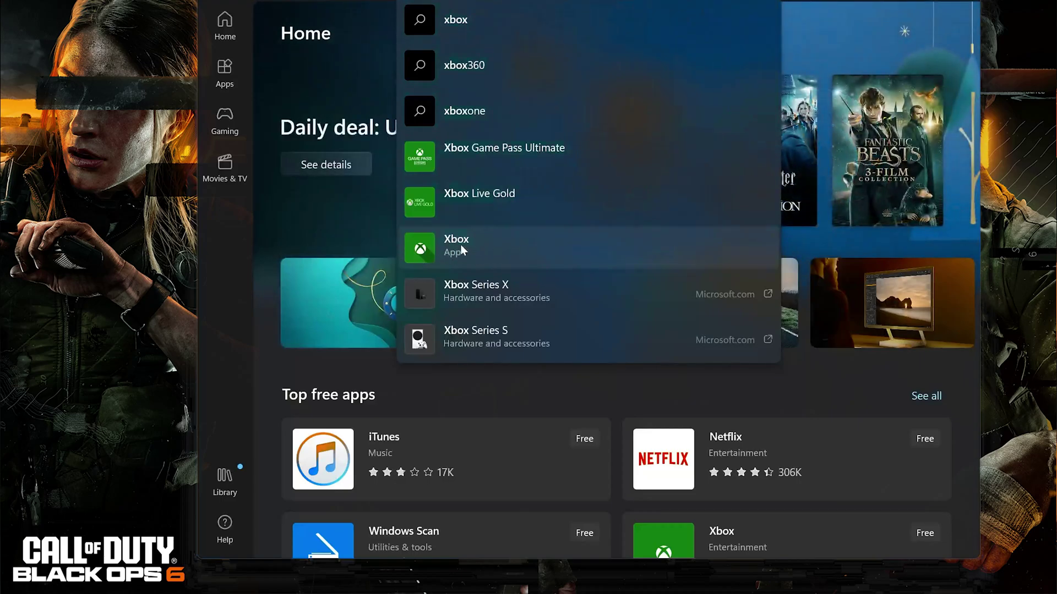
{"action": "left_click", "coordinate": [481, 243]}
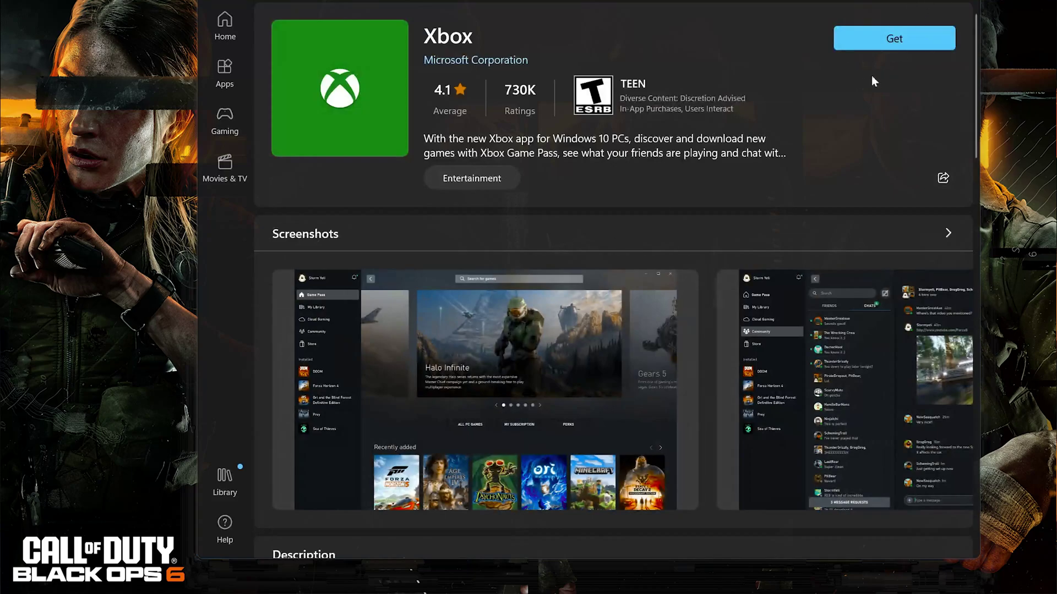
{"action": "left_click", "coordinate": [882, 46]}
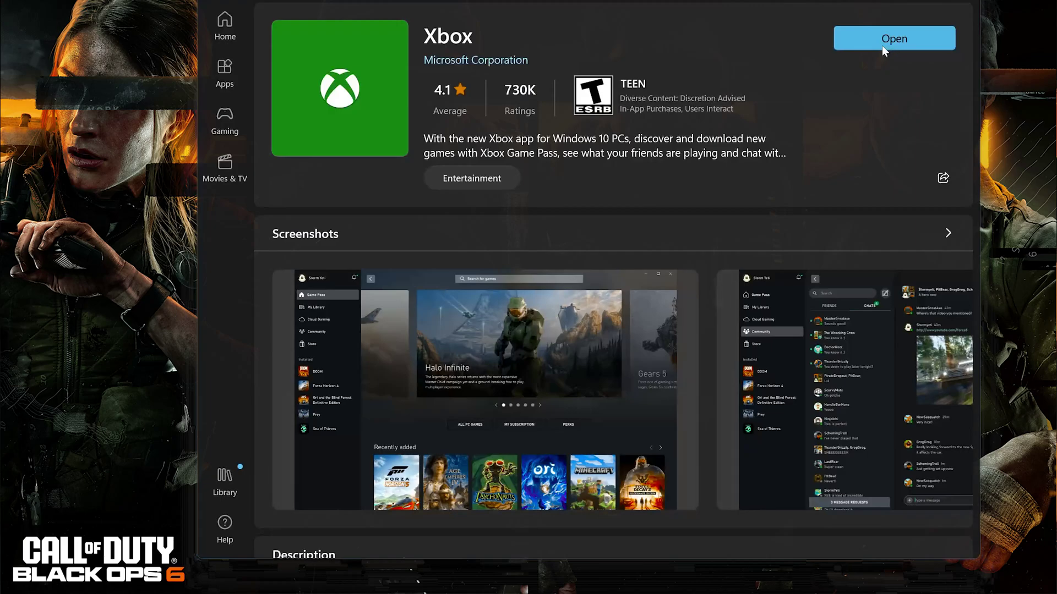
- Launch the newly installed Xbox app from its Microsoft Store page
{"action": "left_click", "coordinate": [918, 32]}
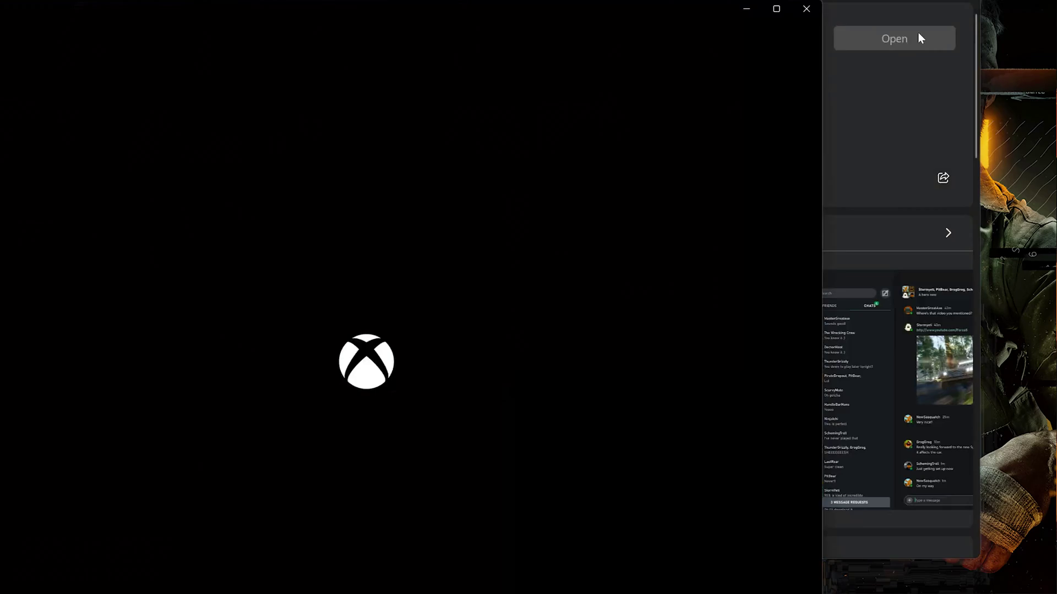